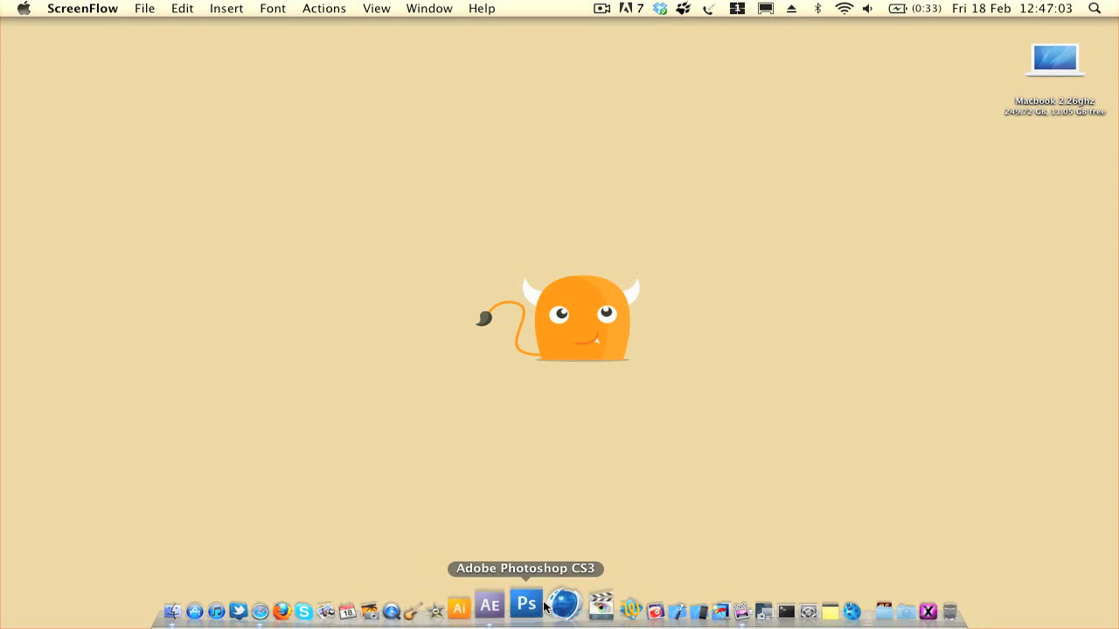
# Switch to After Effects and play back the MVI_0037 composition with its tracked title
pyautogui.click(512, 604)
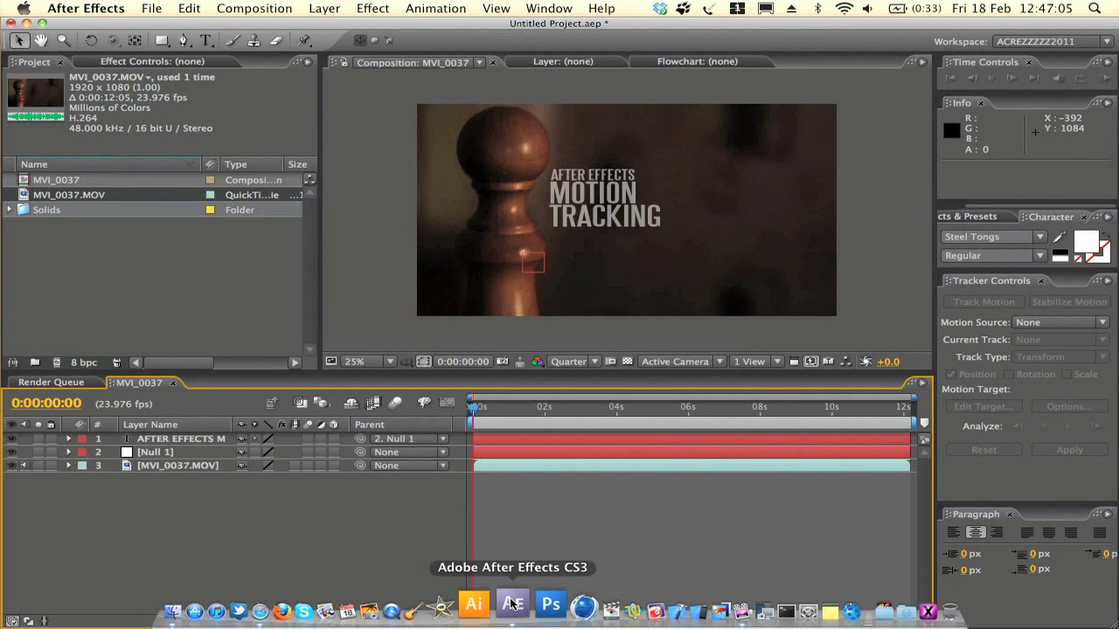
pyautogui.press('space')
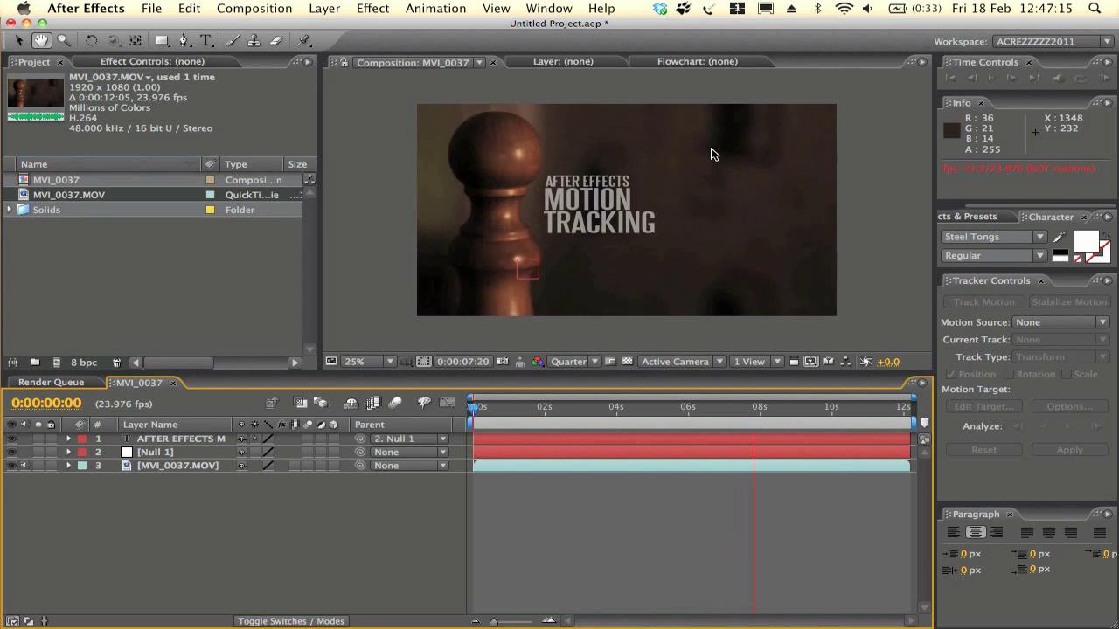
pyautogui.press('space')
# Delete all layers from the MVI_0037 composition and add the MVI_0037.MOV footage again, with the current time at the first frame
pyautogui.moveTo(96, 504); pyautogui.dragTo(145, 433)
pyautogui.press('Delete')
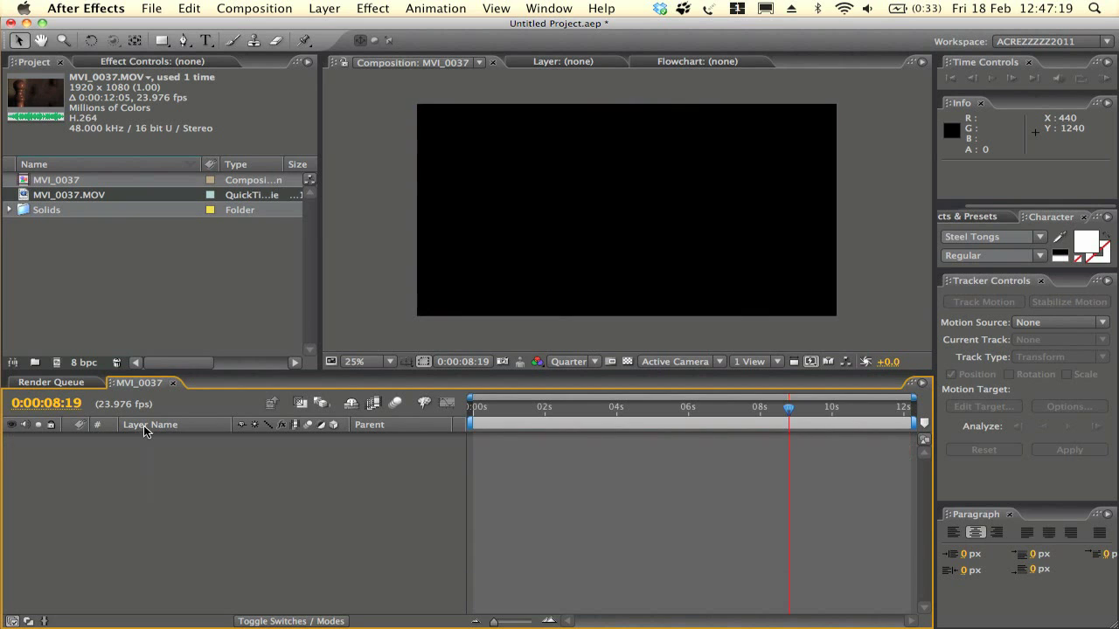
pyautogui.moveTo(35, 195); pyautogui.dragTo(472, 460)
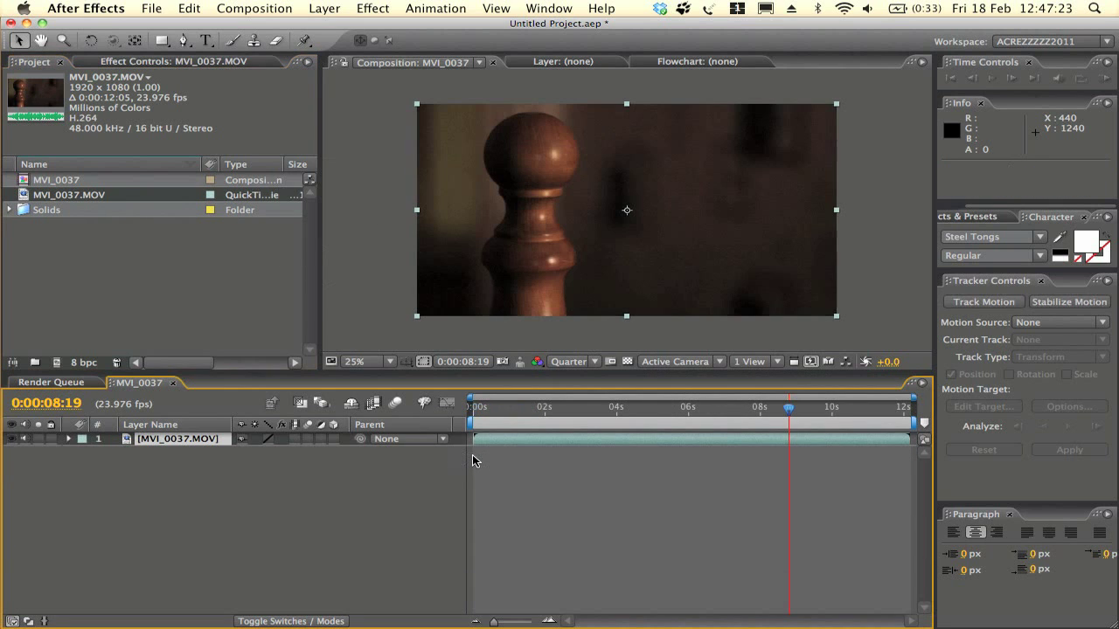
pyautogui.moveTo(555, 410); pyautogui.dragTo(414, 408)
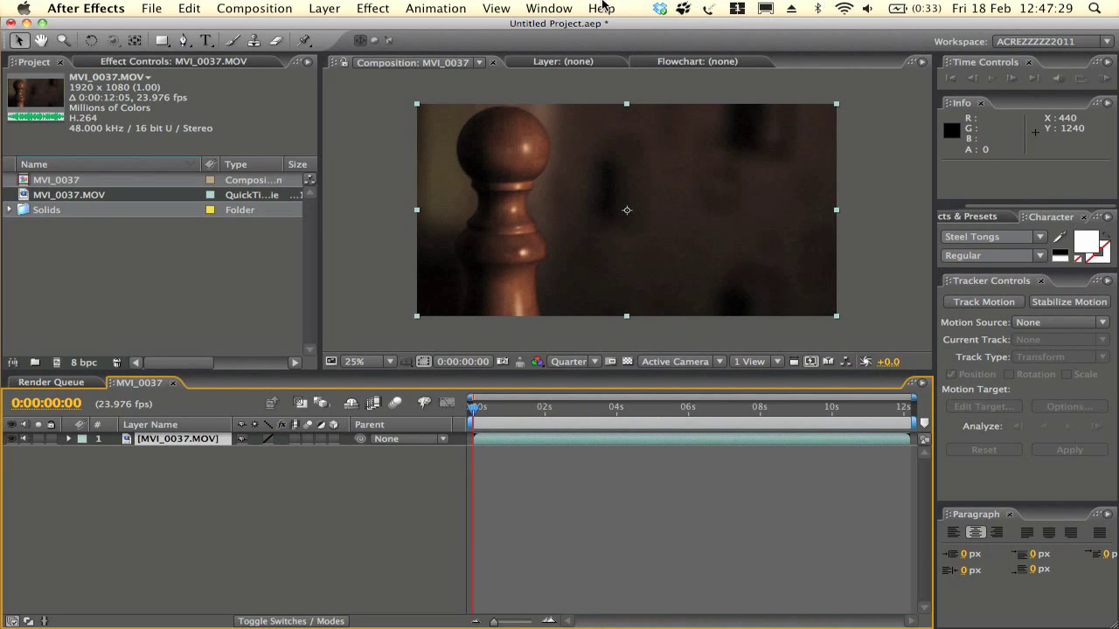
pyautogui.click(549, 8)
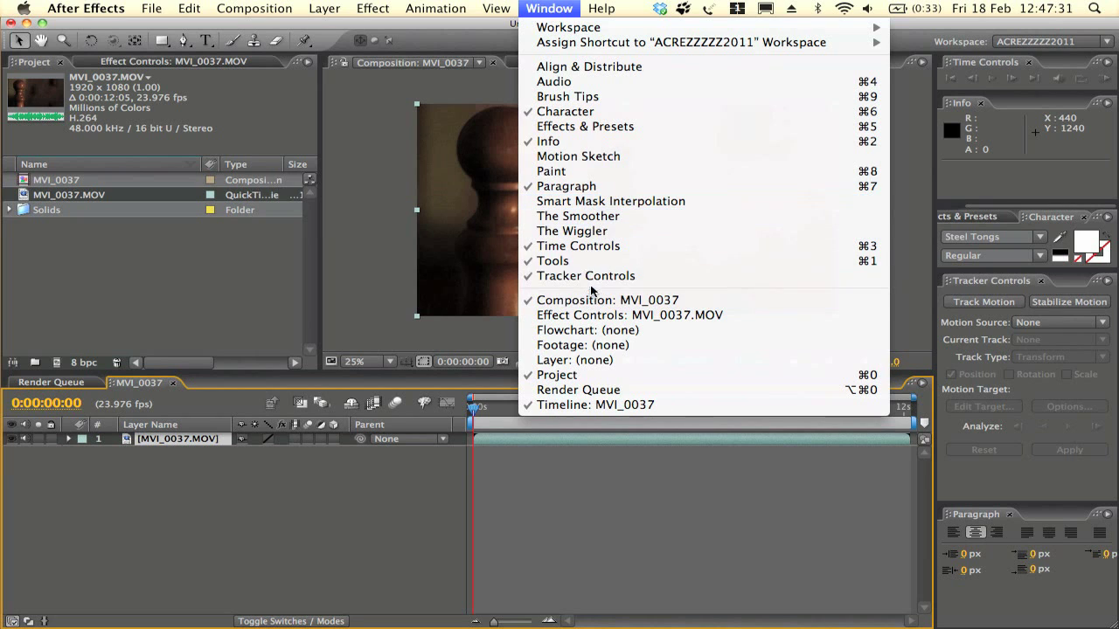
pyautogui.click(671, 513)
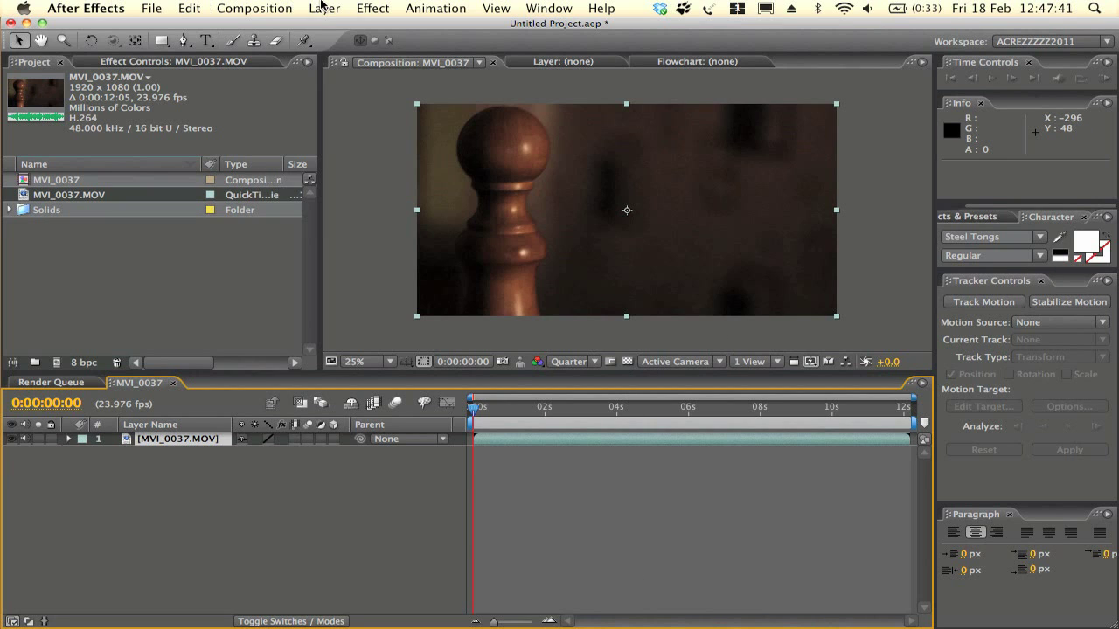
# Add a new null object layer above the MVI_0037.MOV footage
pyautogui.click(323, 8)
pyautogui.moveTo(337, 30)
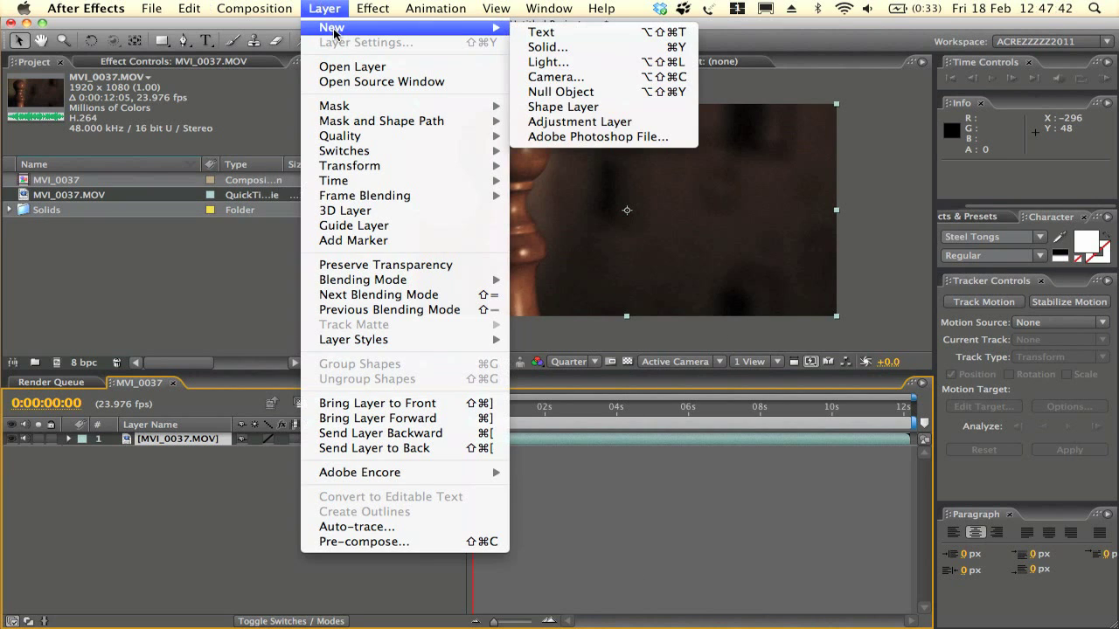
pyautogui.click(609, 92)
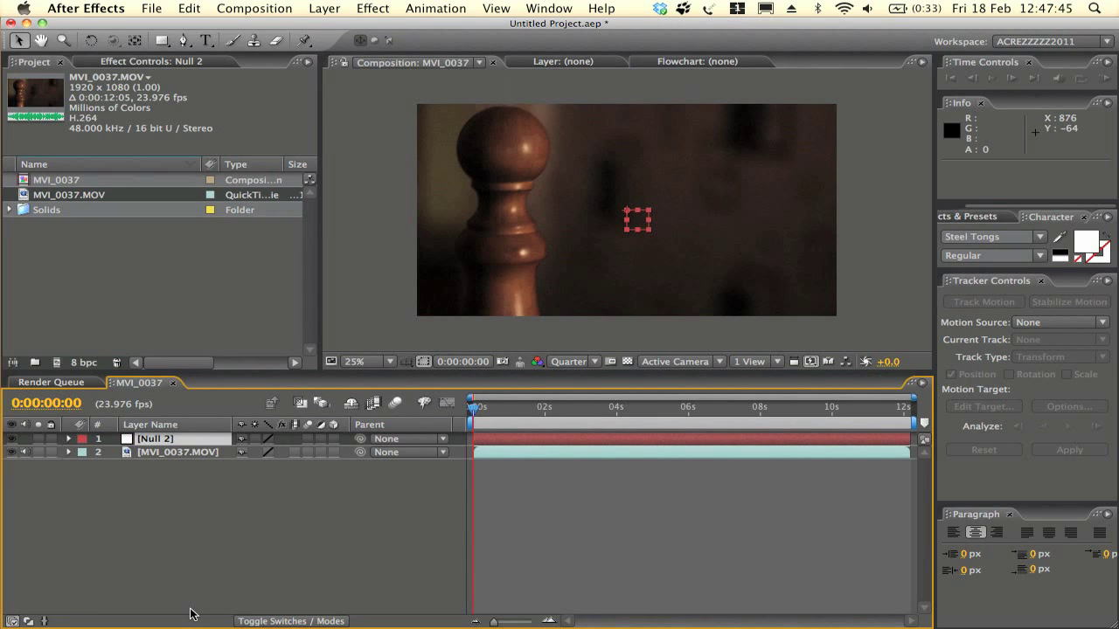
pyautogui.click(223, 546)
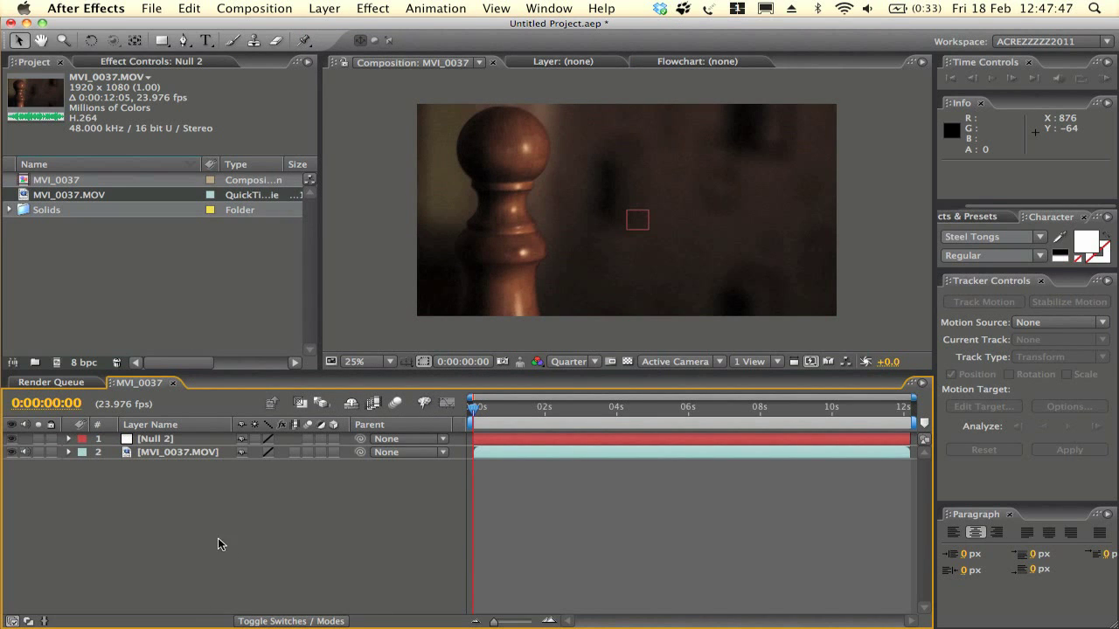
# Start Track Motion on the MVI_0037.MOV layer and place Track Point 1 on the bright highlight on the wooden post's lower ring
pyautogui.click(164, 452)
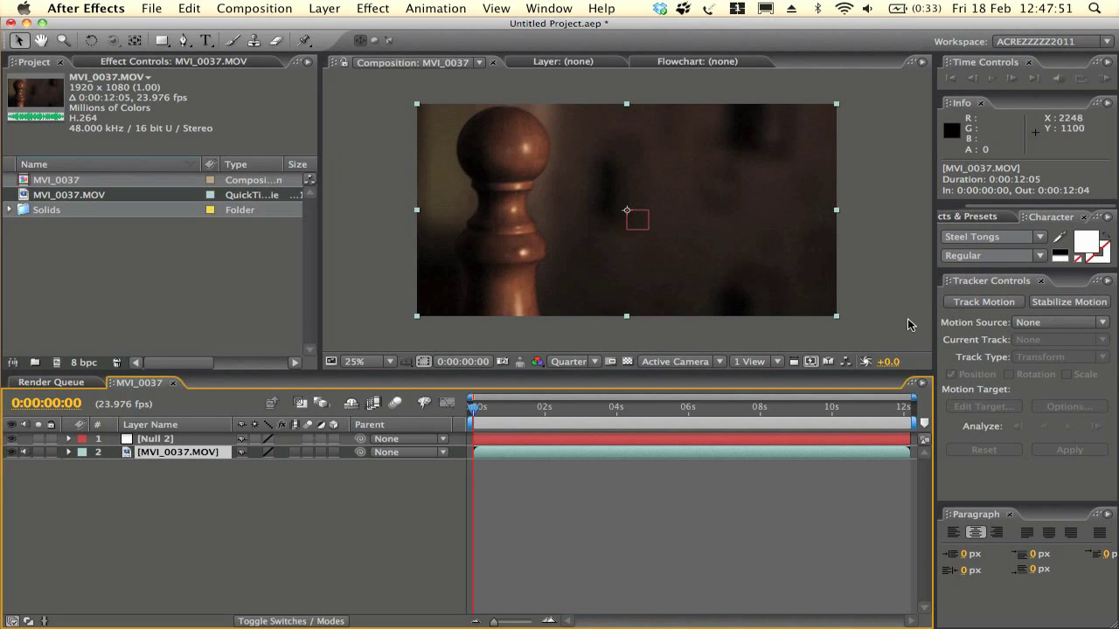
pyautogui.click(970, 302)
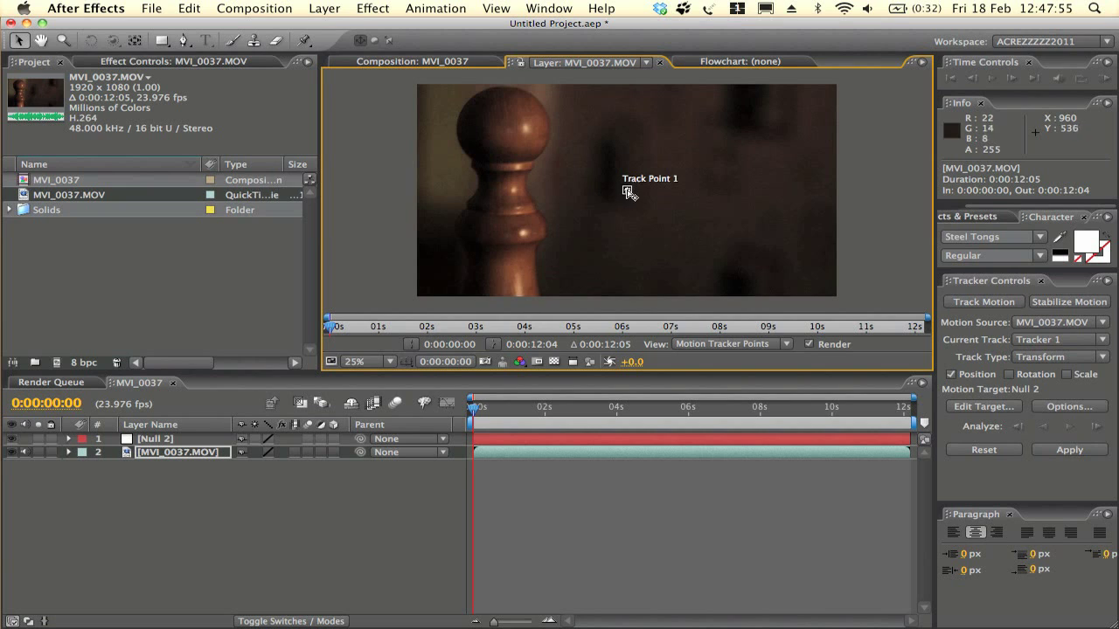
pyautogui.scroll(1, 626, 189)
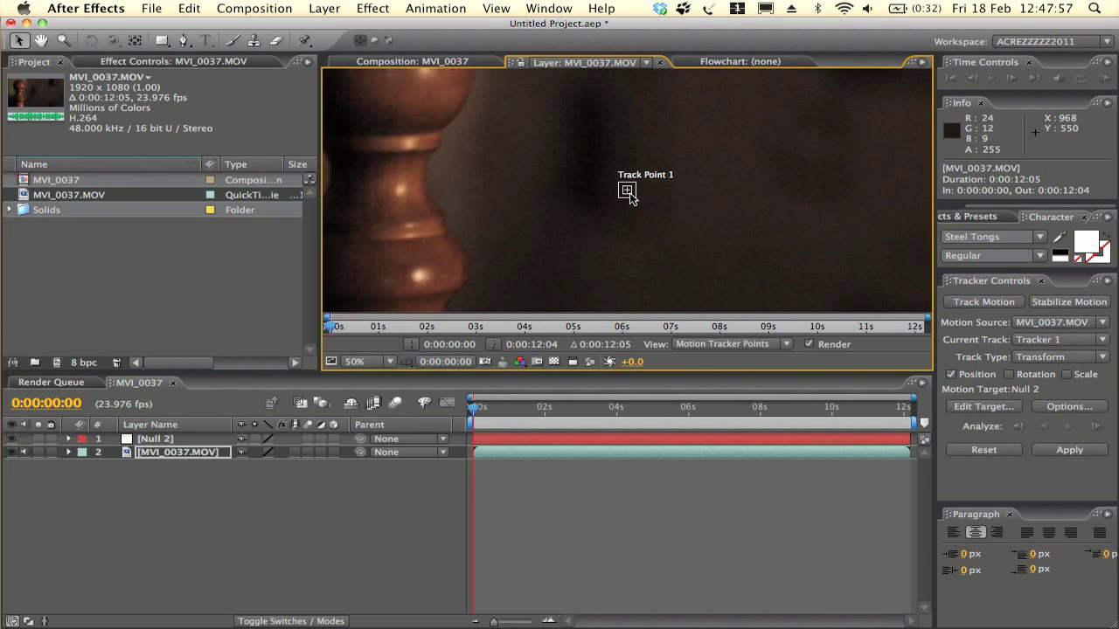
pyautogui.click(630, 194)
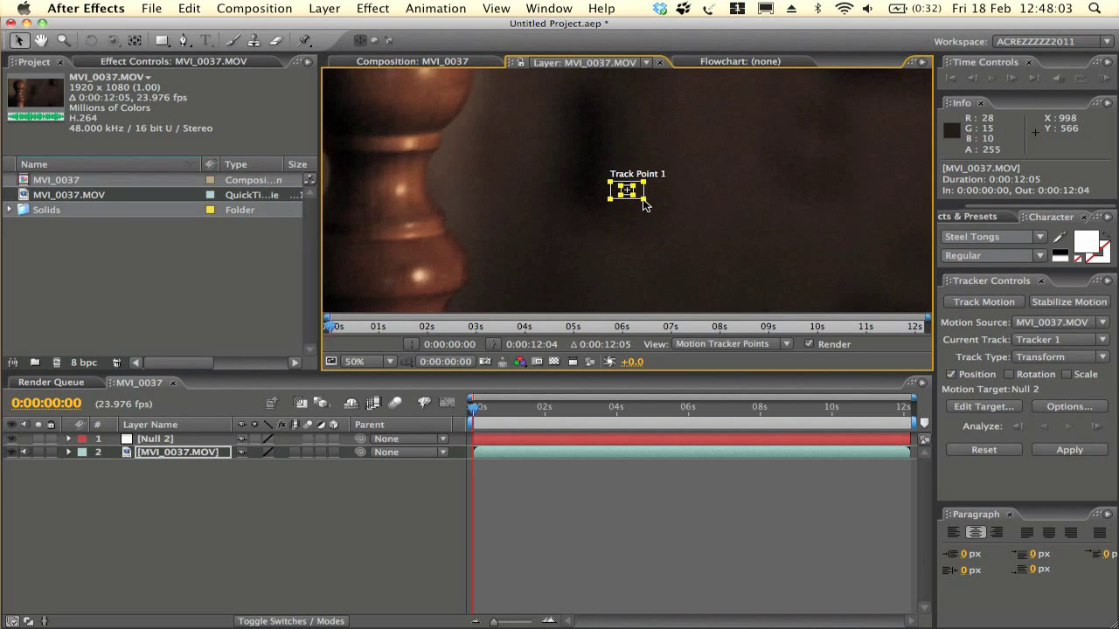
pyautogui.moveTo(643, 200); pyautogui.dragTo(644, 204)
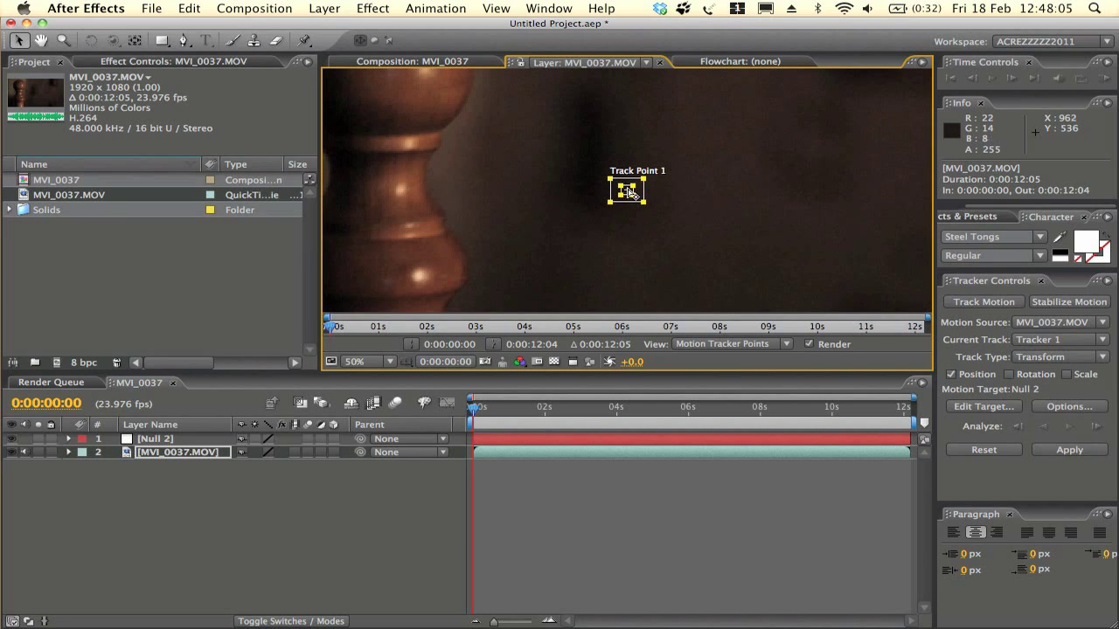
pyautogui.moveTo(631, 192); pyautogui.dragTo(423, 276)
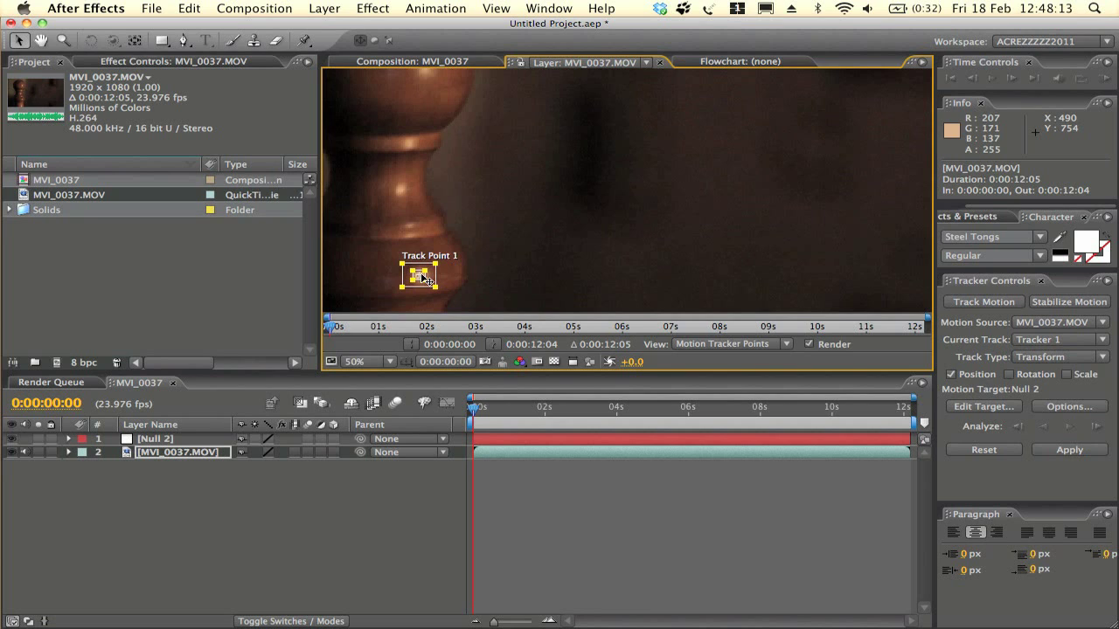
# Enlarge Track Point 1's outer search region slightly around the highlight on the wooden post
pyautogui.press(',')
pyautogui.press(',')
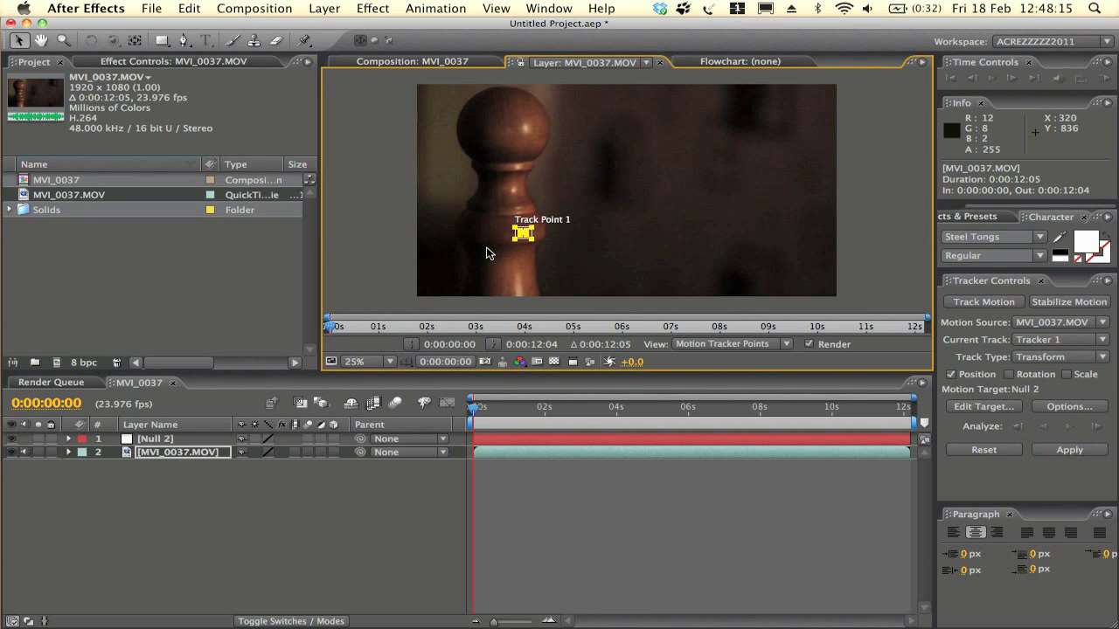
pyautogui.press('.')
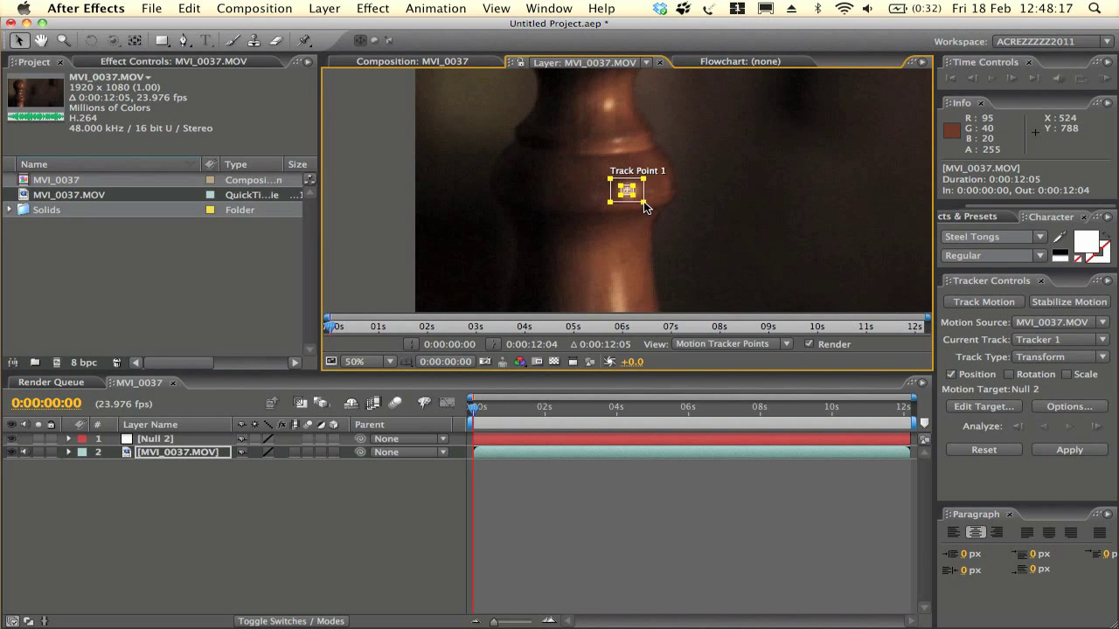
pyautogui.moveTo(644, 202)
pyautogui.mouseDown()
pyautogui.moveTo(722, 175)
pyautogui.moveTo(639, 188)
pyautogui.moveTo(633, 199)
pyautogui.moveTo(495, 183)
pyautogui.moveTo(552, 199)
pyautogui.moveTo(509, 250)
pyautogui.moveTo(477, 200)
pyautogui.moveTo(495, 191)
pyautogui.moveTo(425, 154)
pyautogui.moveTo(670, 305)
pyautogui.moveTo(682, 180)
pyautogui.moveTo(636, 188)
pyautogui.mouseUp()
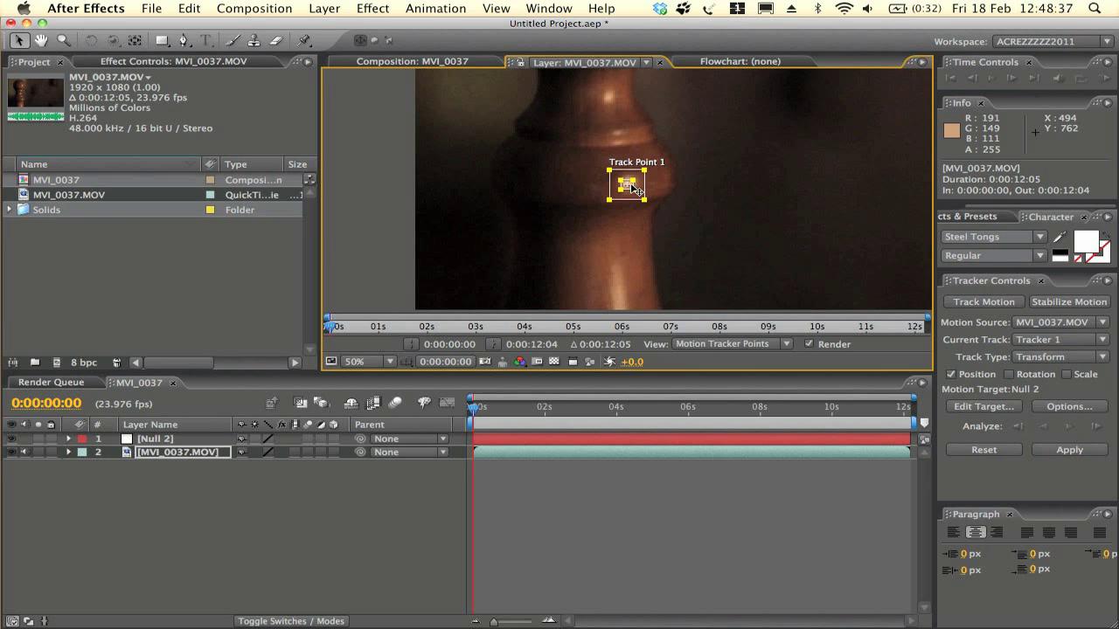
pyautogui.press(',')
pyautogui.press('h')
pyautogui.moveTo(764, 148); pyautogui.dragTo(673, 196)
pyautogui.press('v')
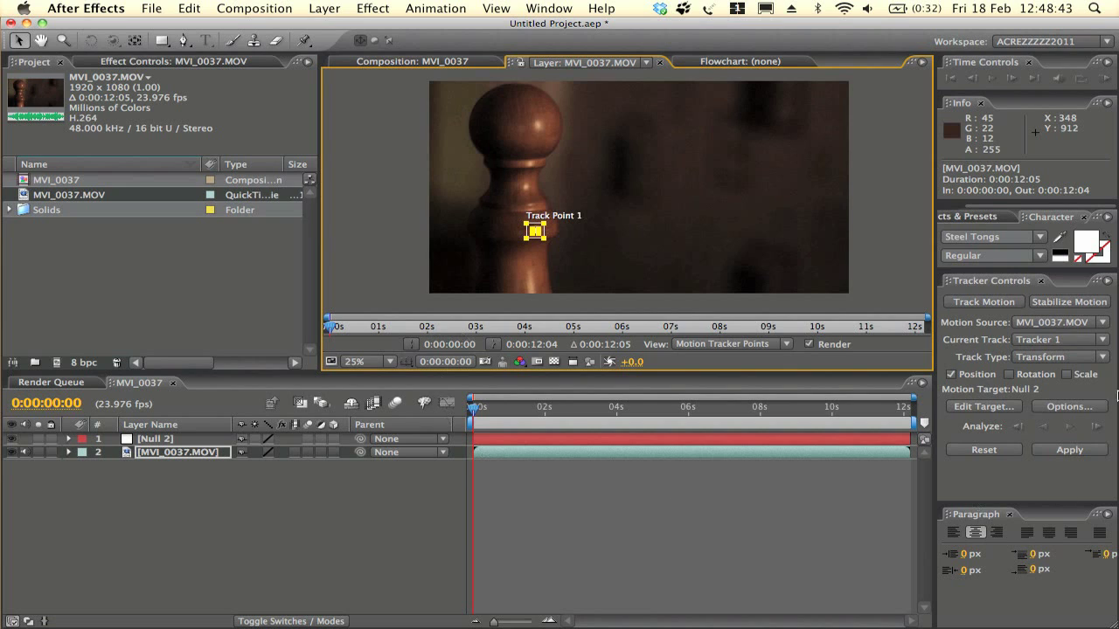
# Confirm the Null 2 layer as the motion target and analyze the footage forward from the first frame
pyautogui.click(974, 406)
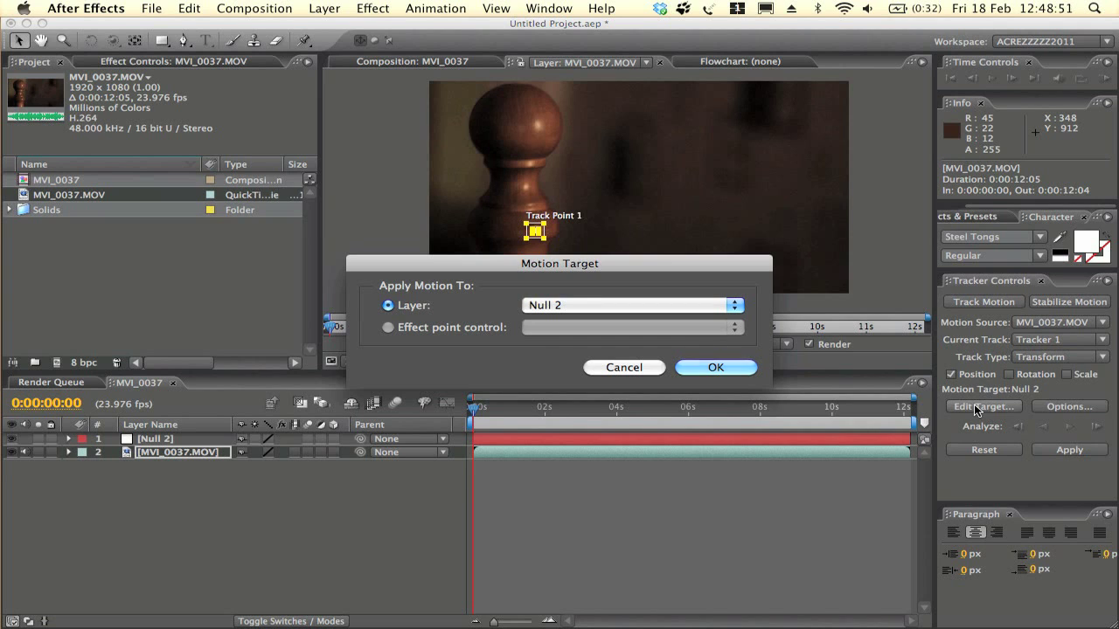
pyautogui.press('Return')
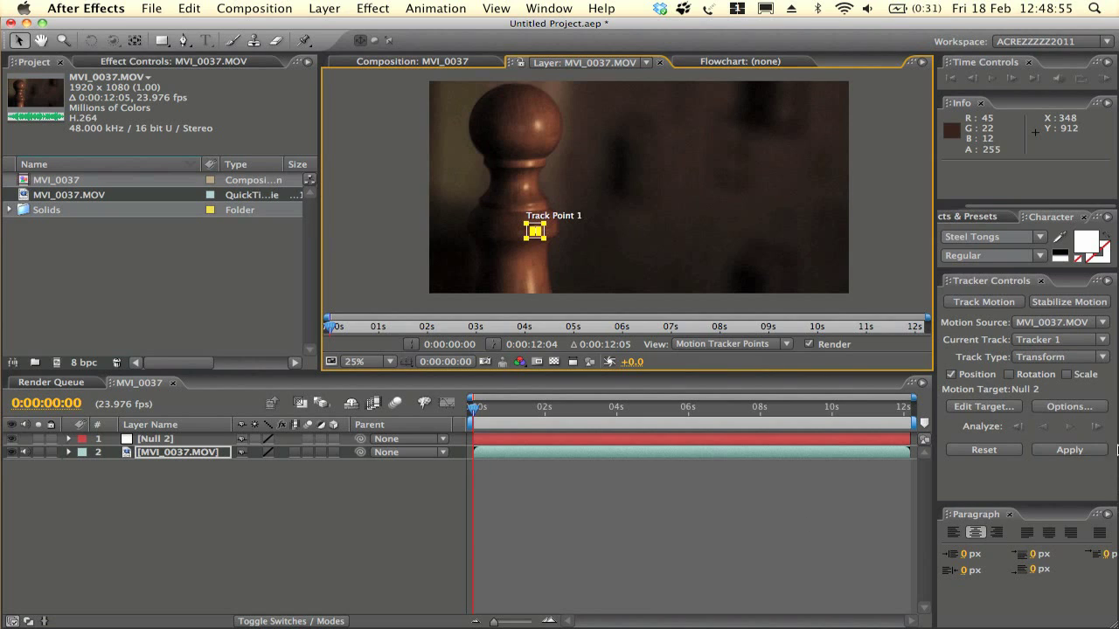
pyautogui.click(1071, 428)
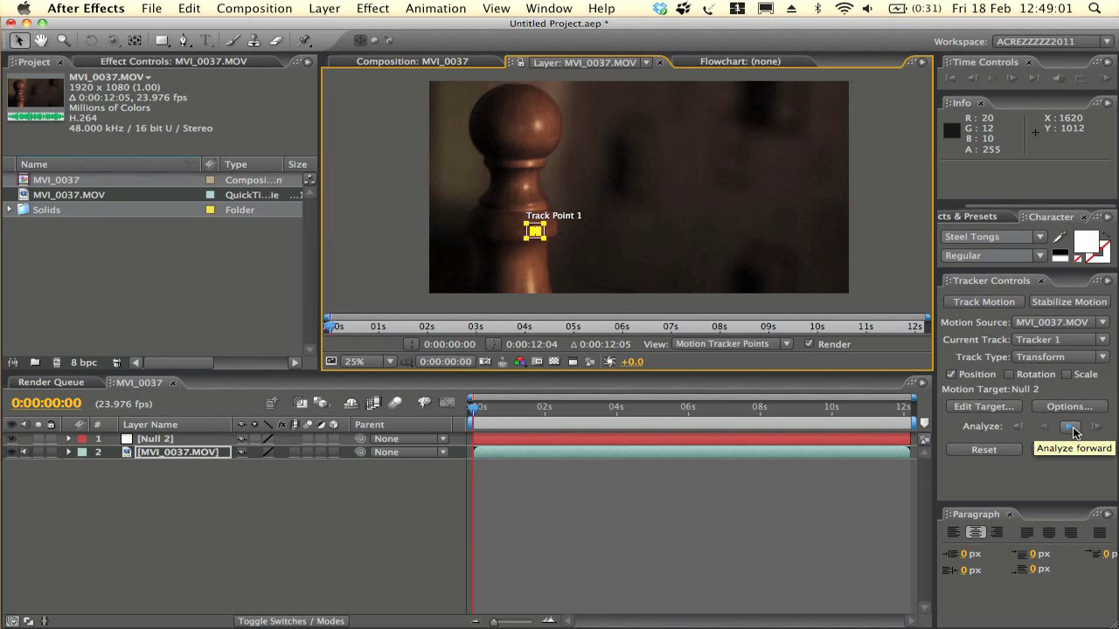
pyautogui.click(1073, 427)
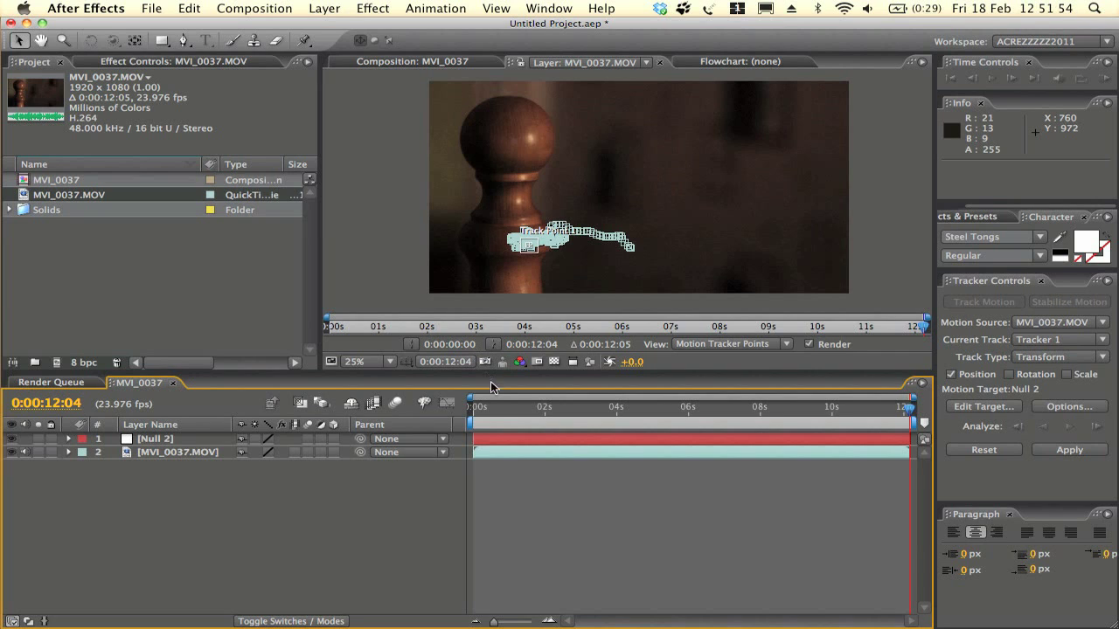
# Go back to the first frame and apply the tracked motion to Null 2 in the X and Y dimensions
pyautogui.moveTo(486, 408)
pyautogui.mouseDown()
pyautogui.moveTo(842, 437)
pyautogui.moveTo(497, 392)
pyautogui.moveTo(473, 408)
pyautogui.mouseUp()
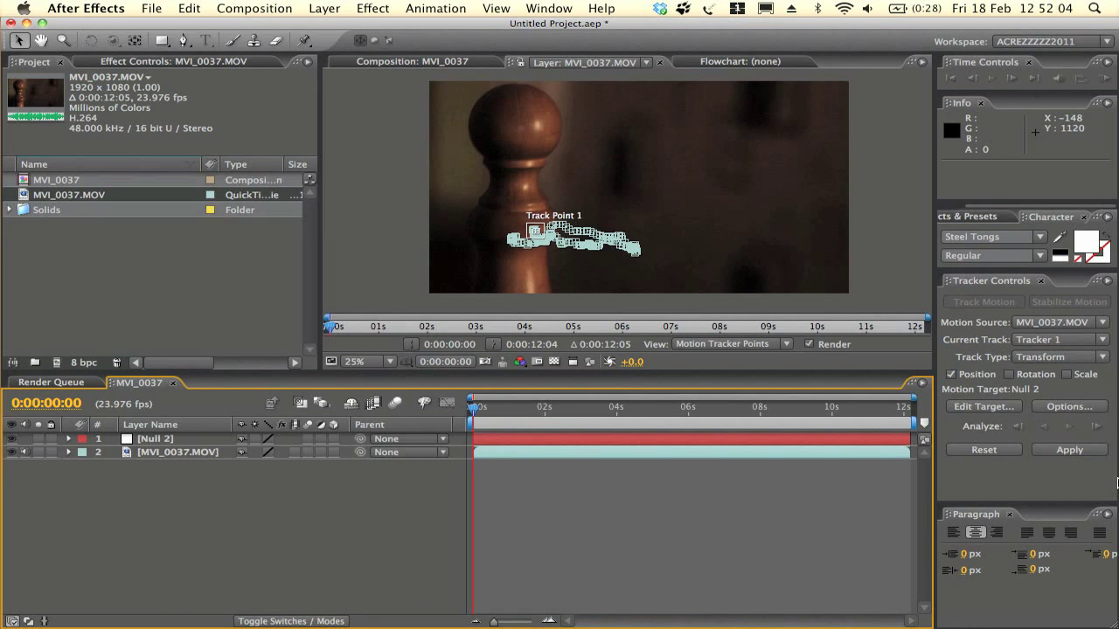
pyautogui.click(1081, 454)
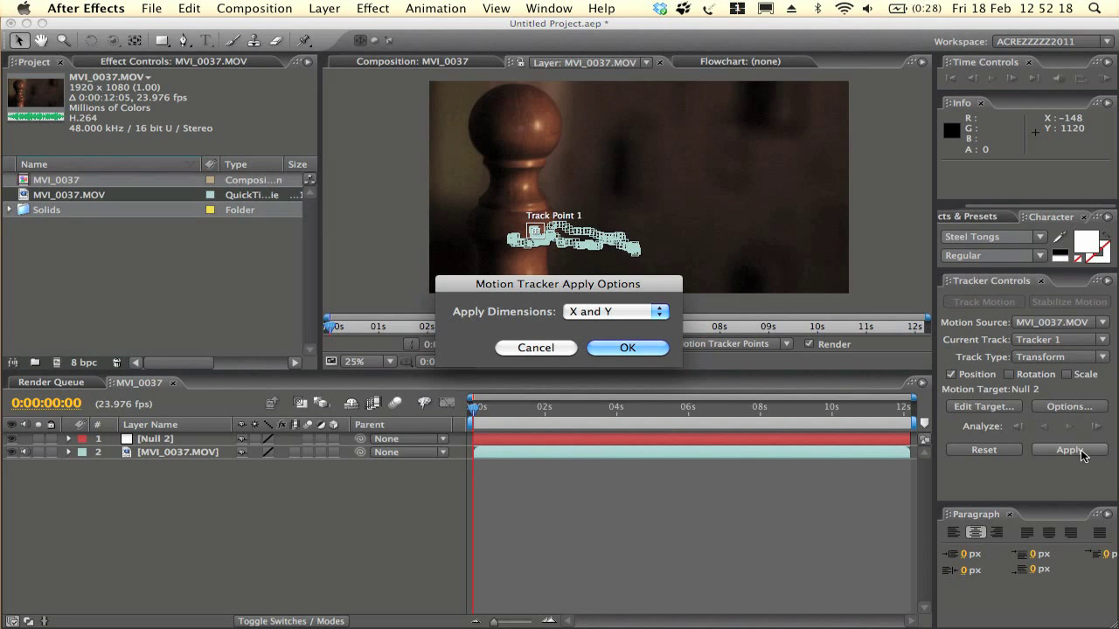
pyautogui.press('Return')
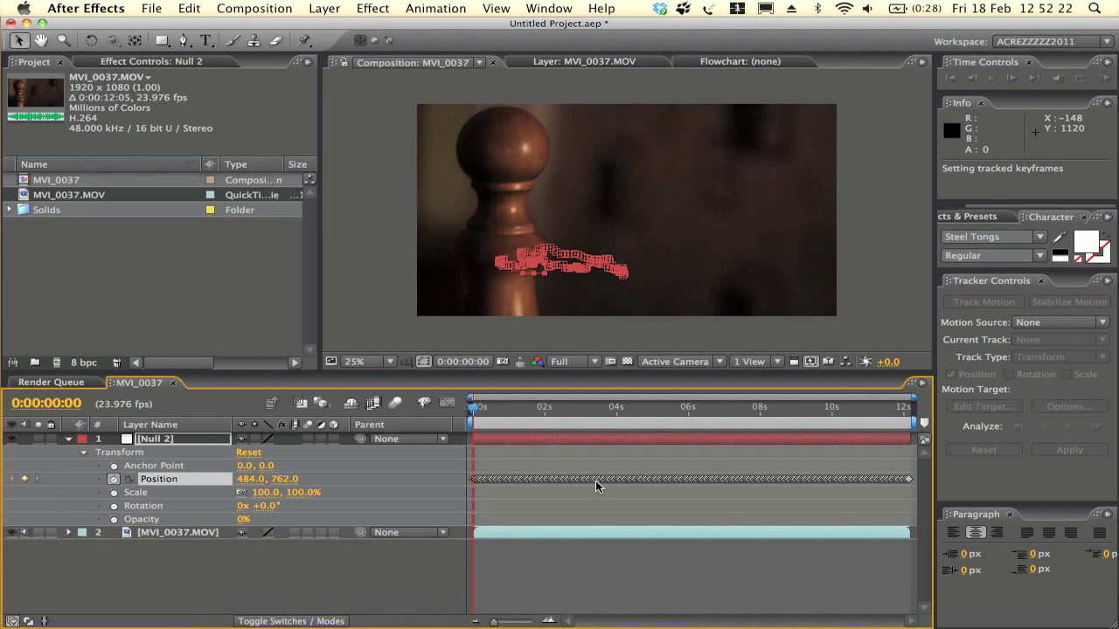
# Scrub through the opening frames to check the null's tracked motion, ending at the first frame
pyautogui.press('pagedown')
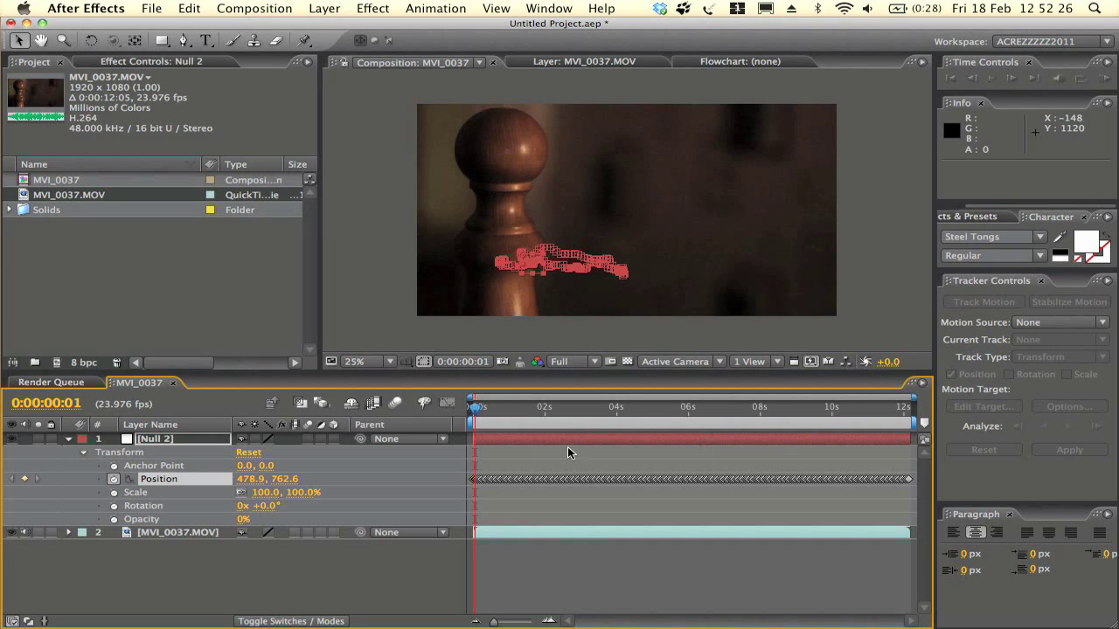
pyautogui.moveTo(479, 406); pyautogui.dragTo(542, 407)
pyautogui.press('Home')
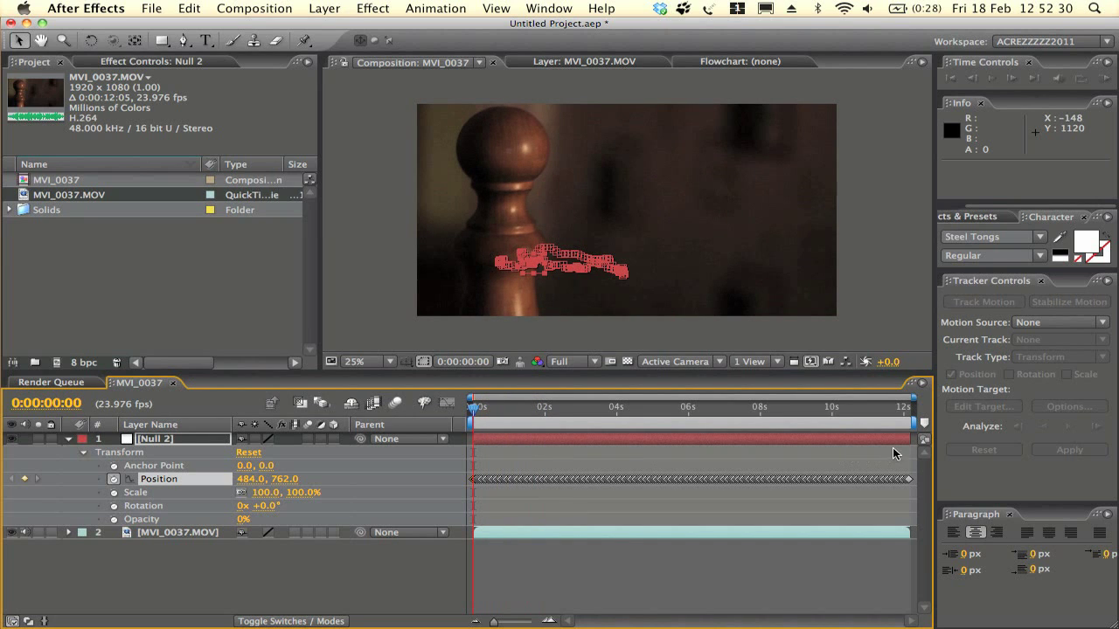
# Apply Easy Ease to all of Null 2's Position keyframes, and deselect everything
pyautogui.moveTo(908, 486); pyautogui.dragTo(468, 481)
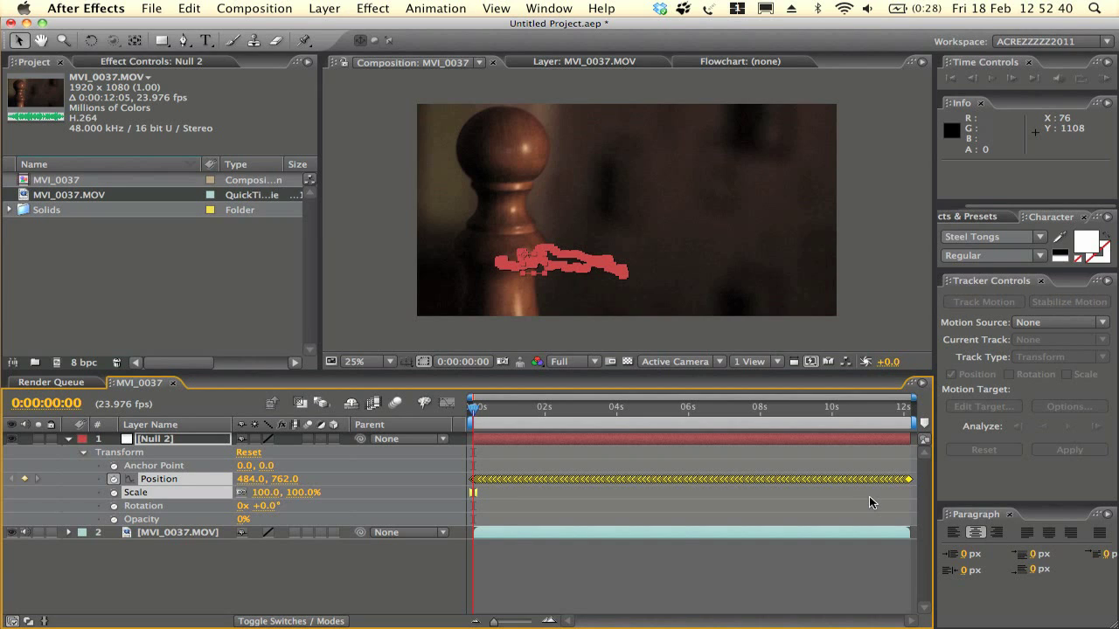
pyautogui.press('F9')
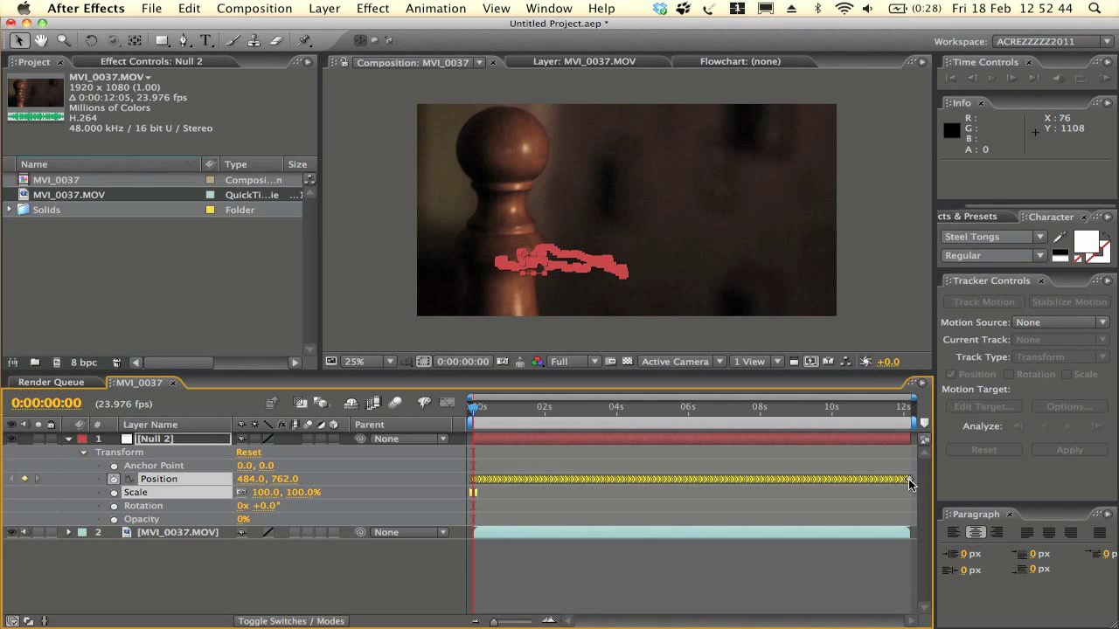
pyautogui.click(908, 480)
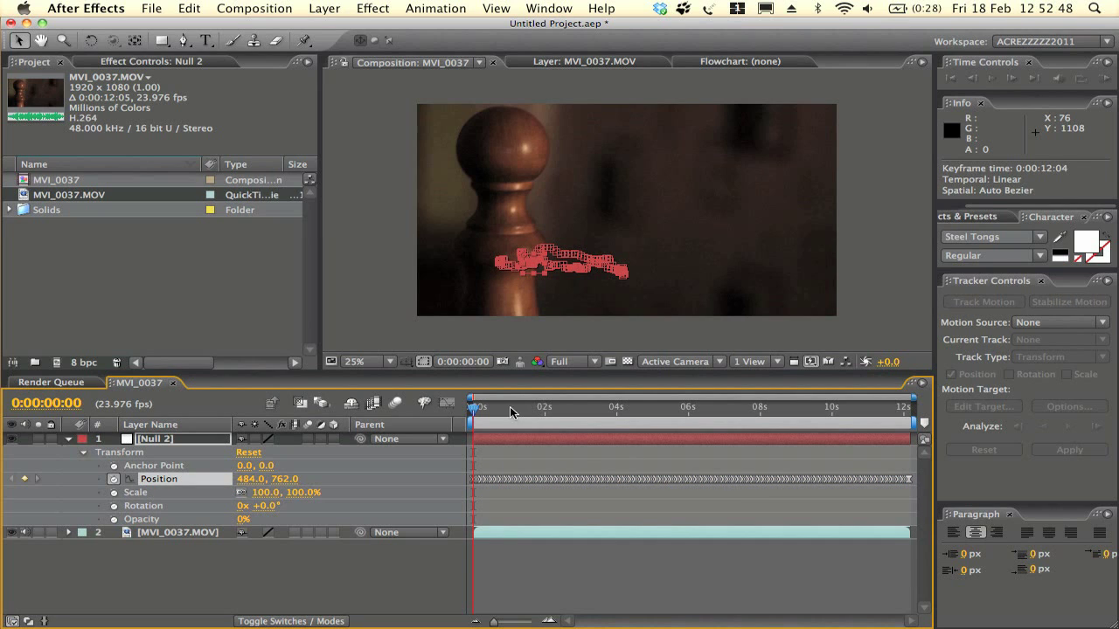
pyautogui.click(121, 561)
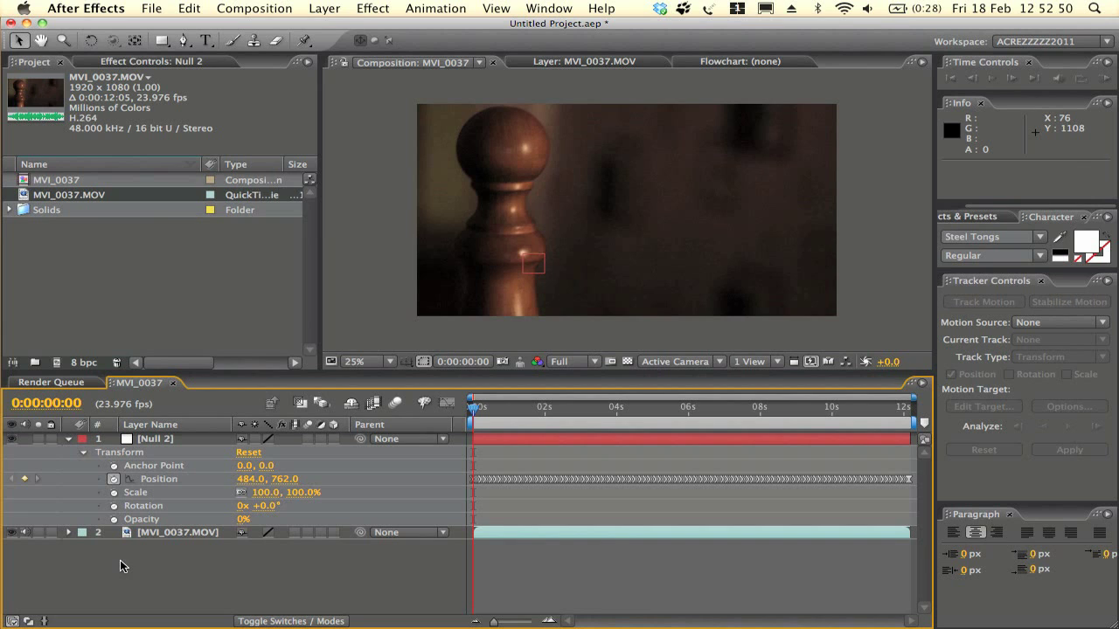
# Add a text layer reading "MOTION TRACKING" on two lines beside the wooden post
pyautogui.click(207, 40)
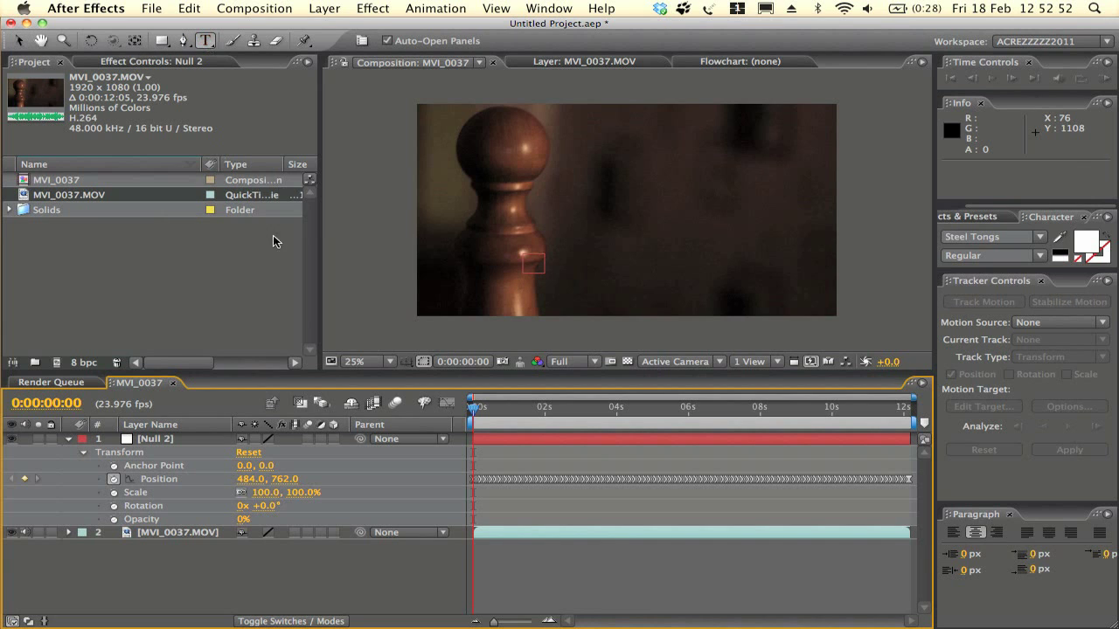
pyautogui.click(571, 206)
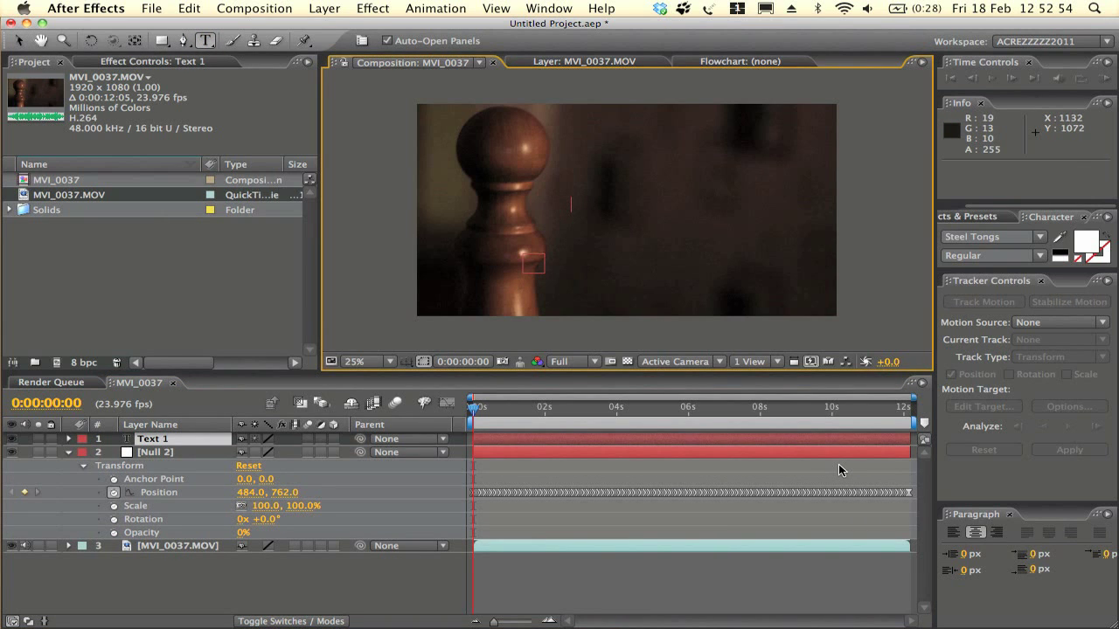
pyautogui.write('MOTION ')
pyautogui.write('TRACKING')
# Select all of the title text and set its font size to 143 px
pyautogui.press('super+a')
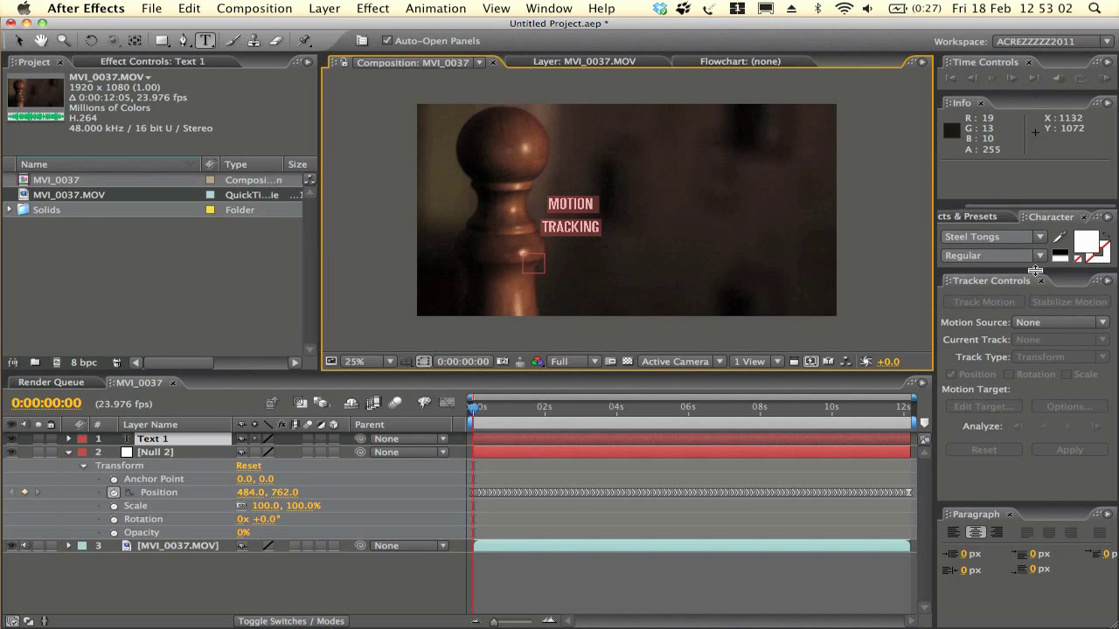
pyautogui.moveTo(1035, 270); pyautogui.dragTo(1036, 396)
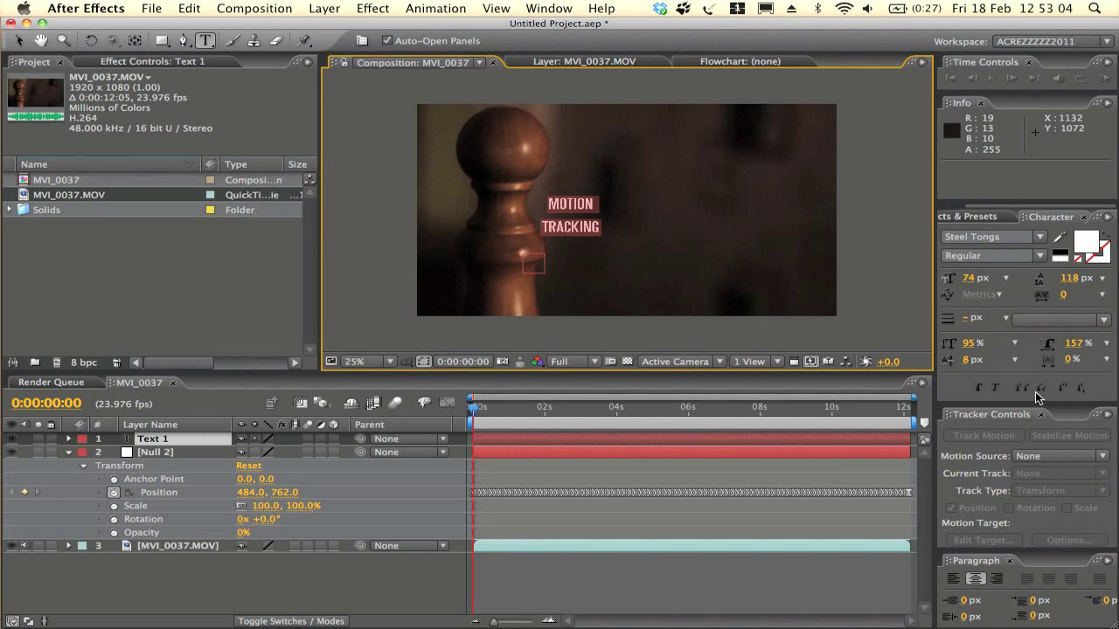
pyautogui.moveTo(972, 278); pyautogui.dragTo(947, 278)
# Insert the line "AFTER EFFECTS" above MOTION TRACKING in the same text layer
pyautogui.click(521, 221)
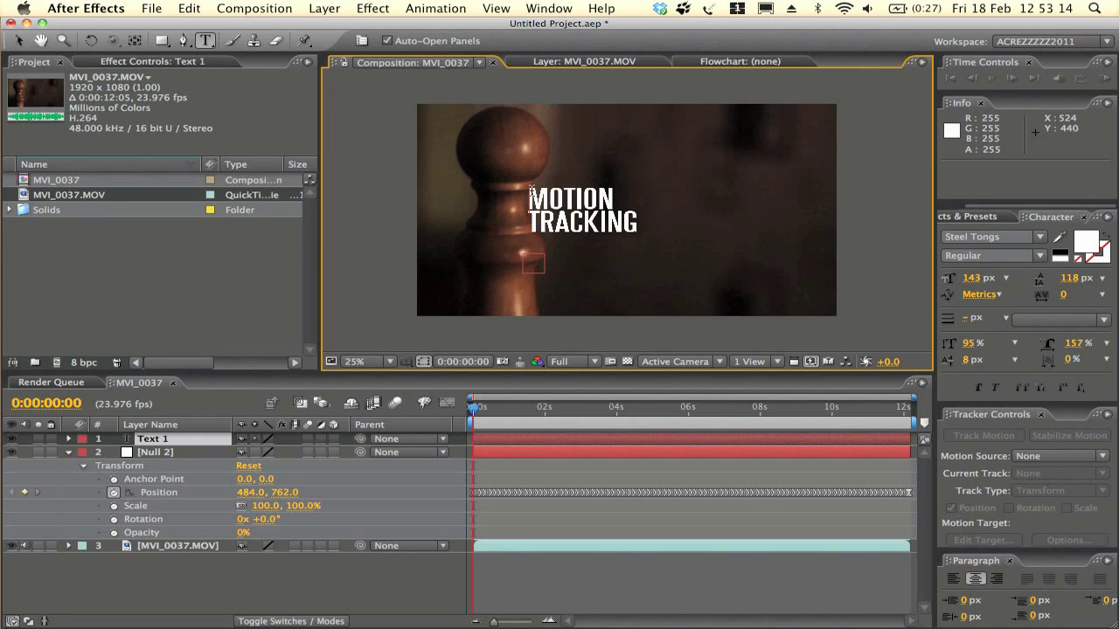
pyautogui.press('Return')
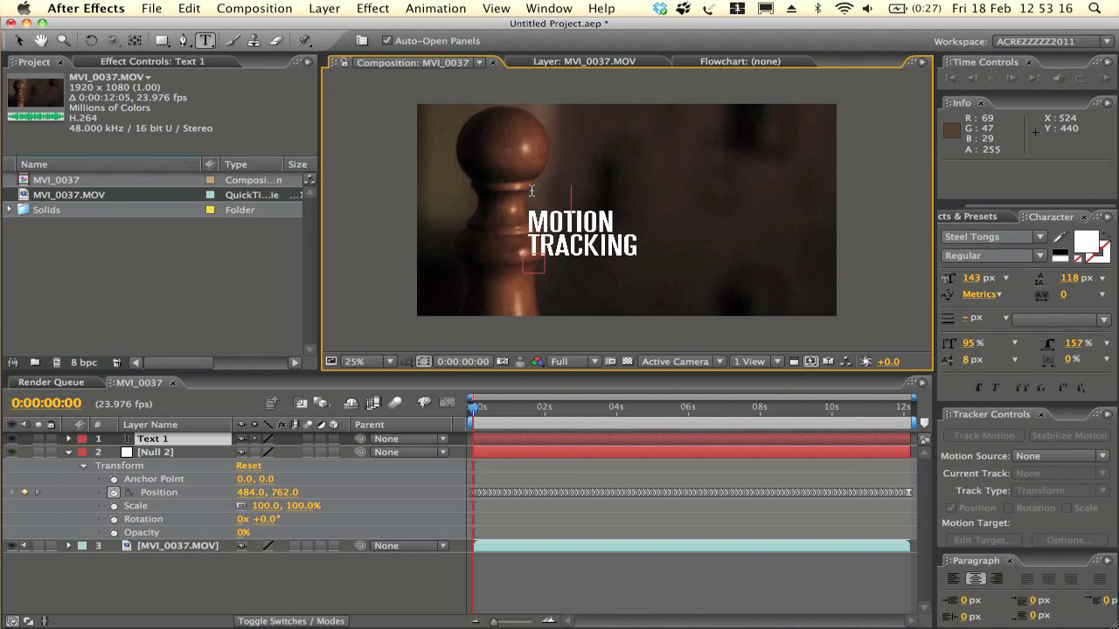
pyautogui.write('AFTER EFFE')
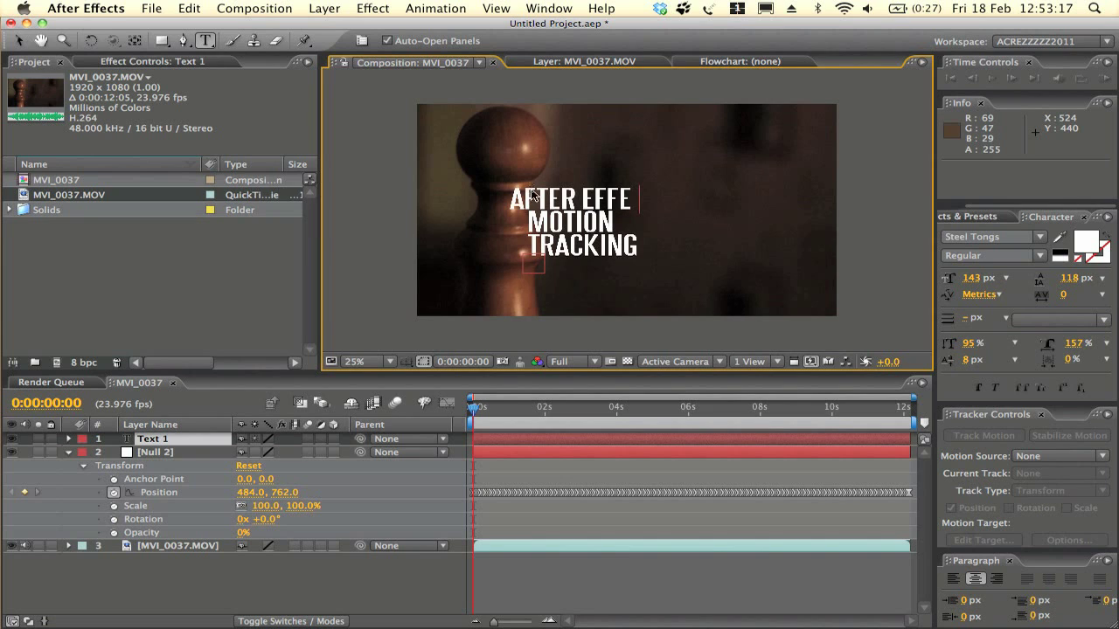
pyautogui.write('CTS')
# Set the font size of the AFTER EFFECTS line to 77 px and finish editing the text
pyautogui.moveTo(490, 198); pyautogui.dragTo(654, 203)
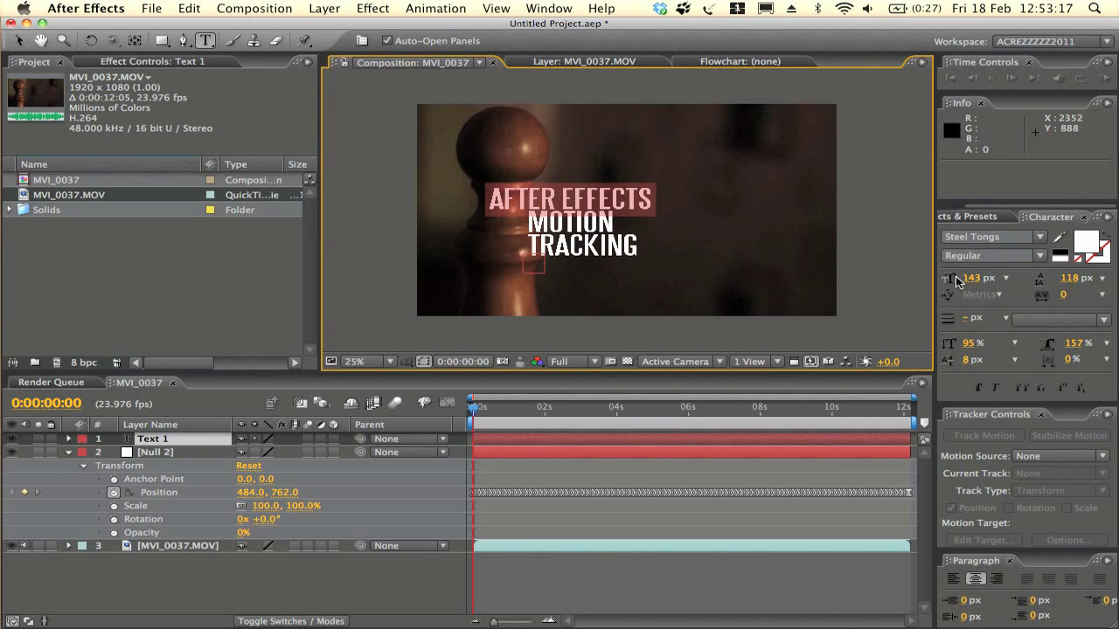
pyautogui.moveTo(957, 279); pyautogui.dragTo(914, 280)
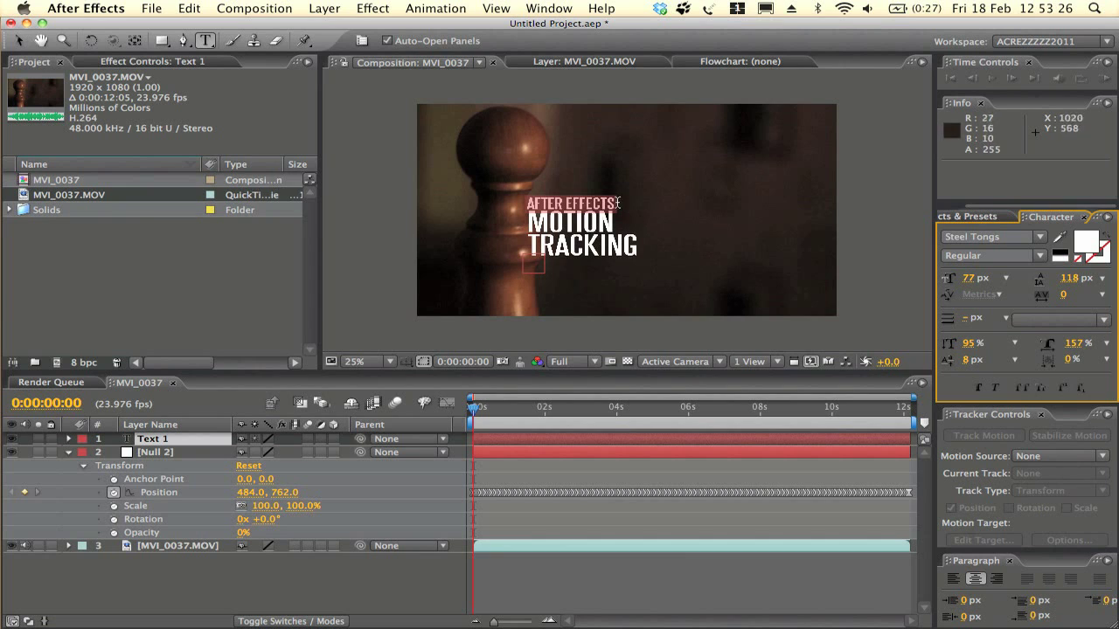
pyautogui.click(502, 202)
pyautogui.click(18, 40)
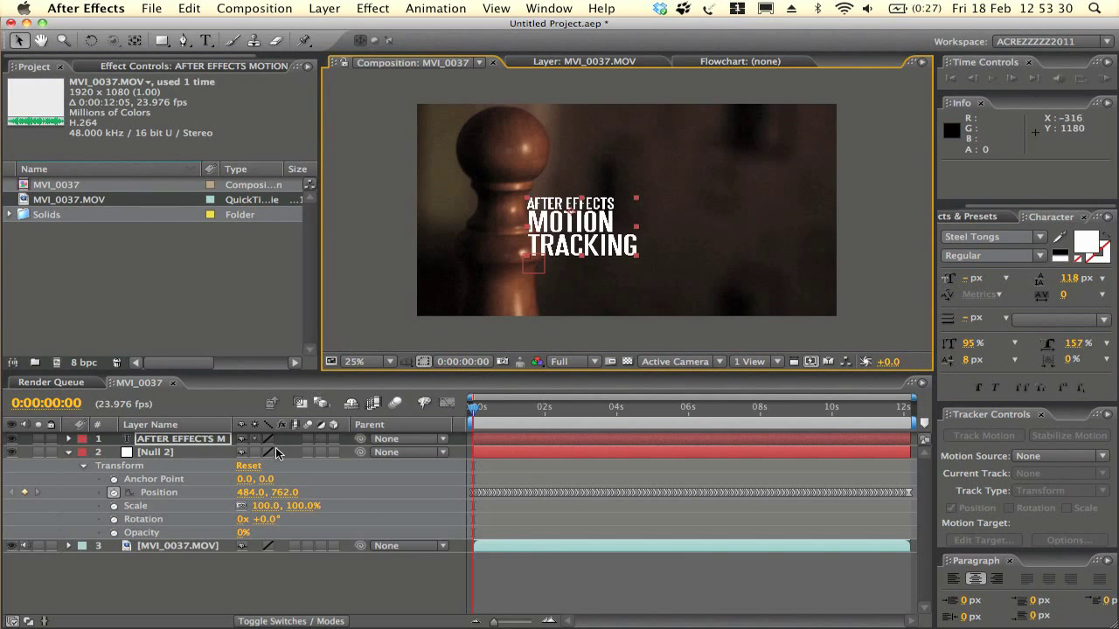
# Set the title layer's opacity to 50% and move it clear of the post to about 820, 444, then deselect it
pyautogui.click(204, 440)
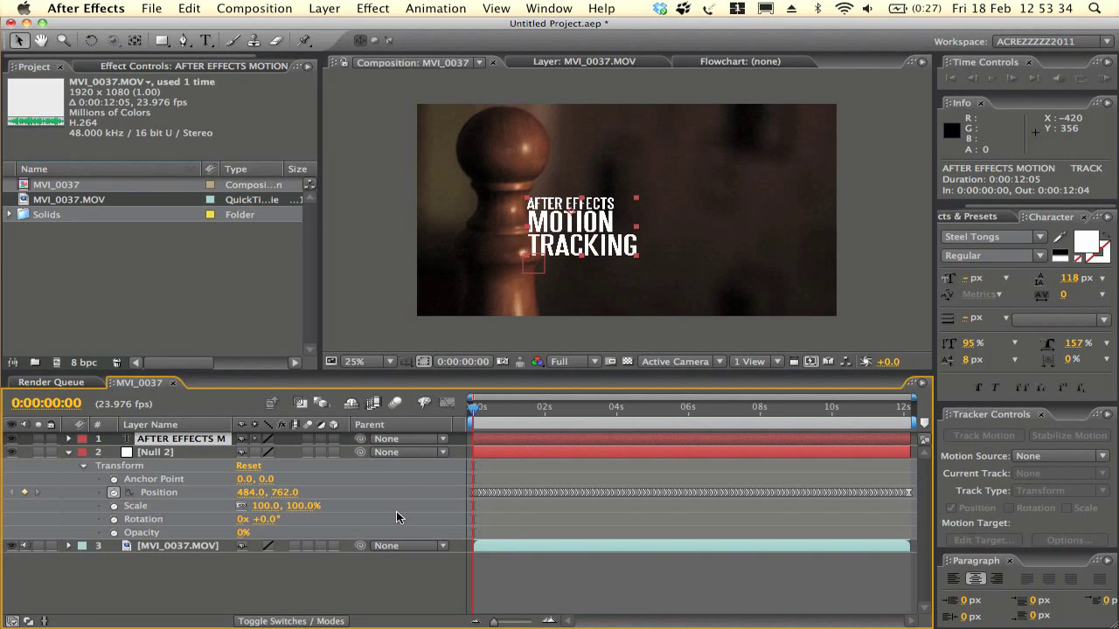
pyautogui.press('t')
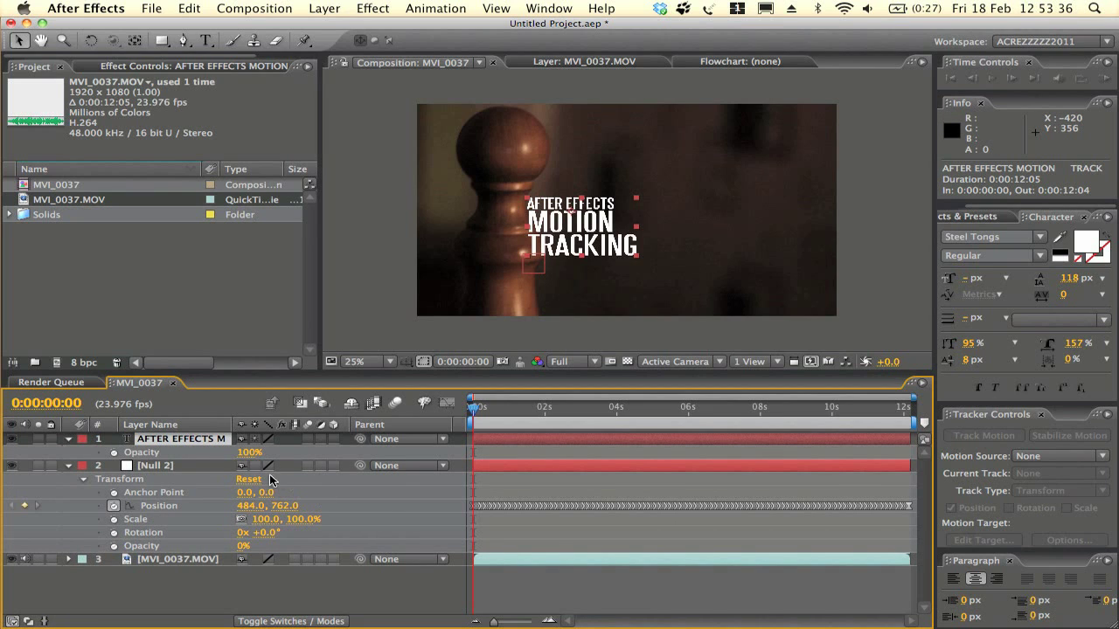
pyautogui.click(249, 452)
pyautogui.write('50')
pyautogui.press('Return')
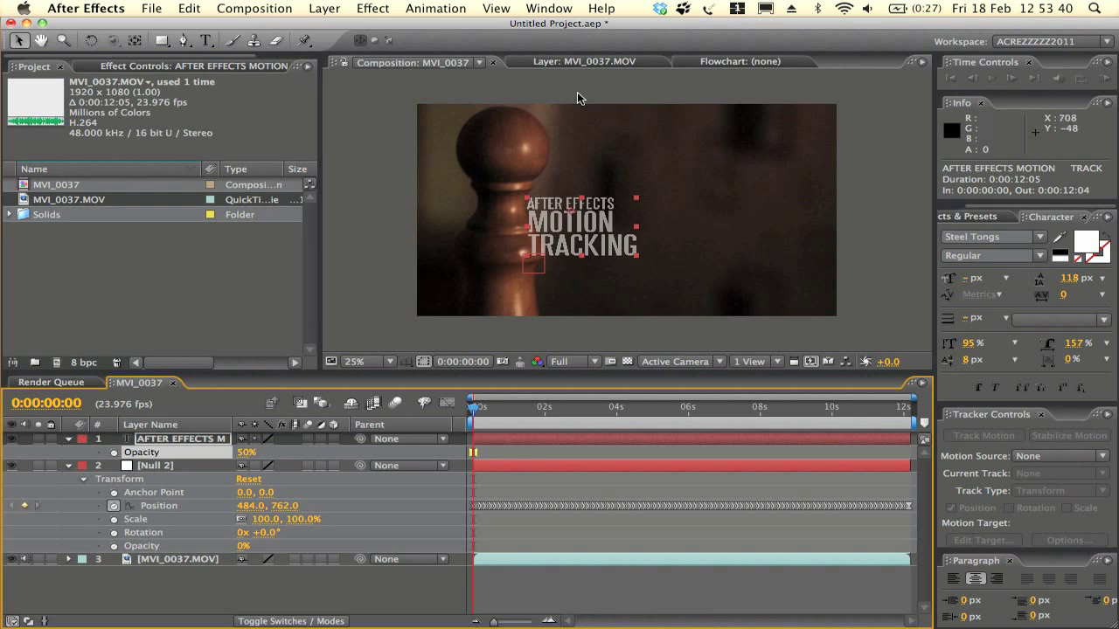
pyautogui.moveTo(596, 243); pyautogui.dragTo(619, 220)
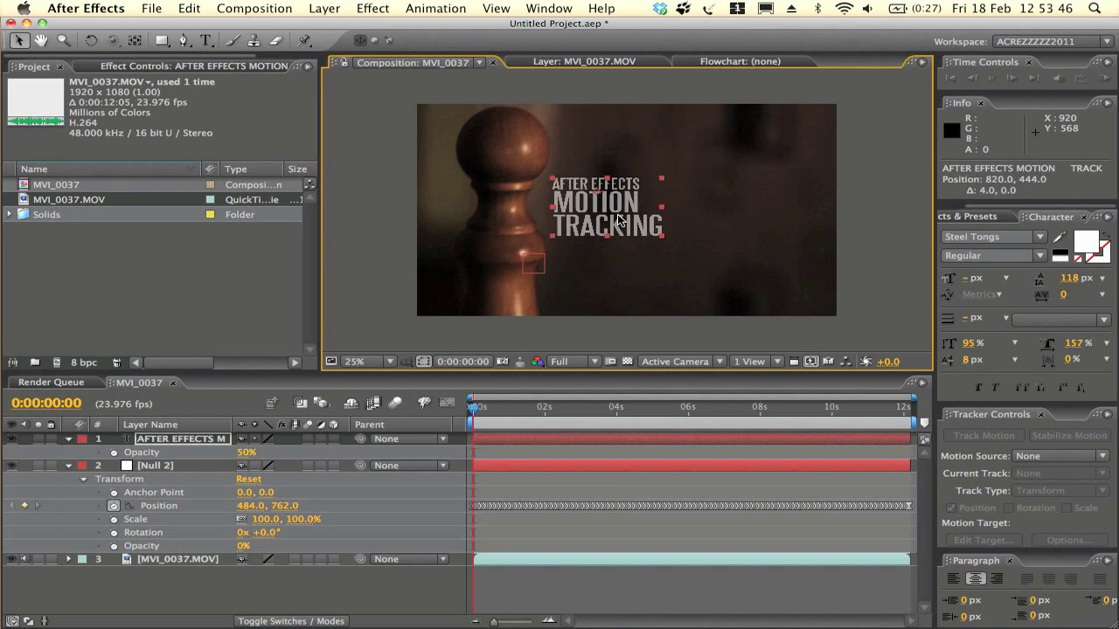
pyautogui.click(870, 275)
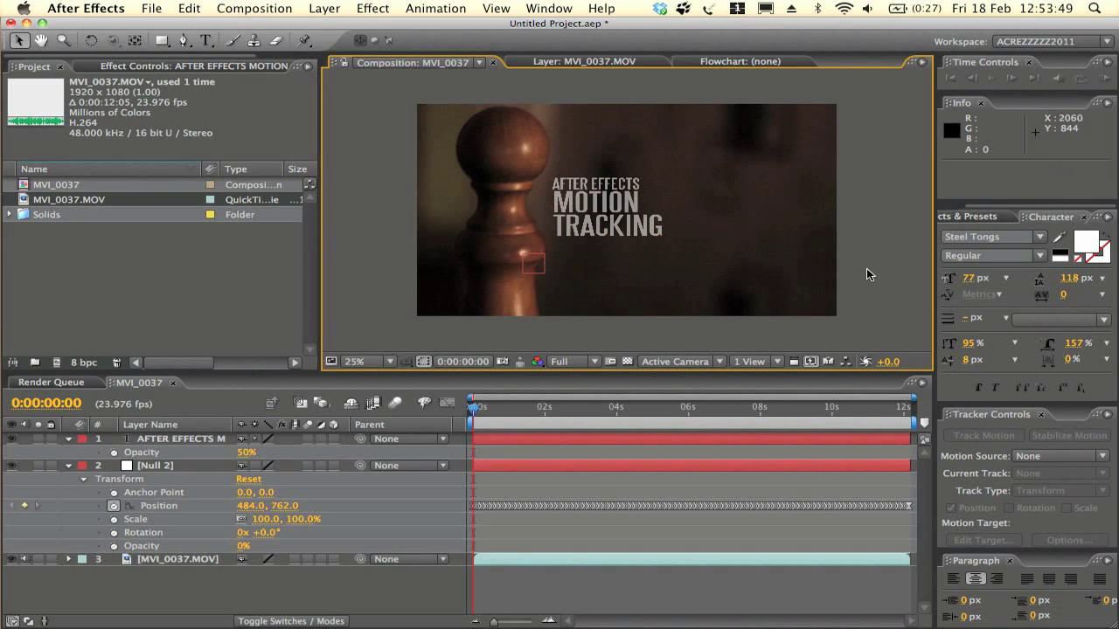
# Parent the AFTER EFFECTS MOTION TRACKING text layer to Null 2
pyautogui.click(160, 442)
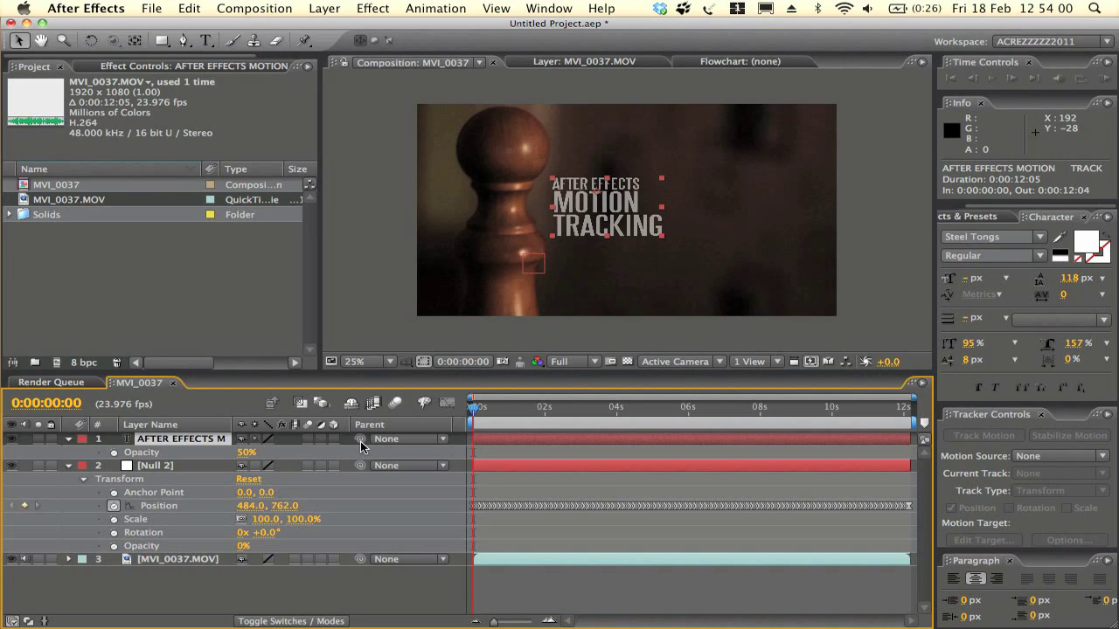
pyautogui.moveTo(360, 441); pyautogui.dragTo(160, 443)
pyautogui.moveTo(360, 440); pyautogui.dragTo(170, 464)
# Play the composition from the first frame to check how the title follows the post's movement
pyautogui.moveTo(495, 496); pyautogui.dragTo(452, 473)
pyautogui.press('h')
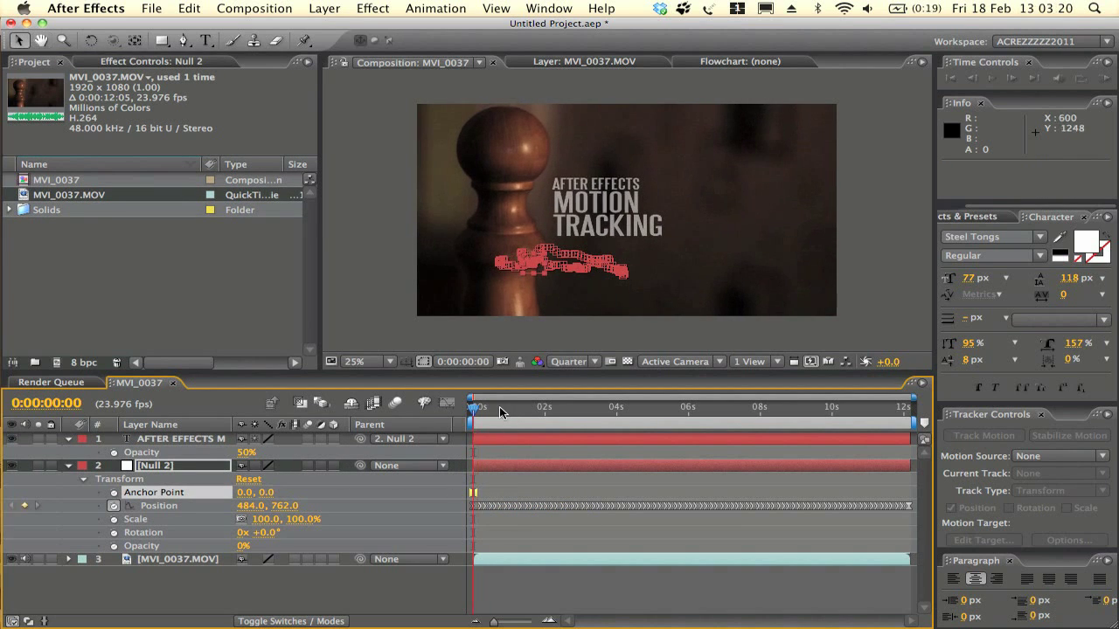
pyautogui.click(499, 406)
pyautogui.press('Home')
pyautogui.press('space')
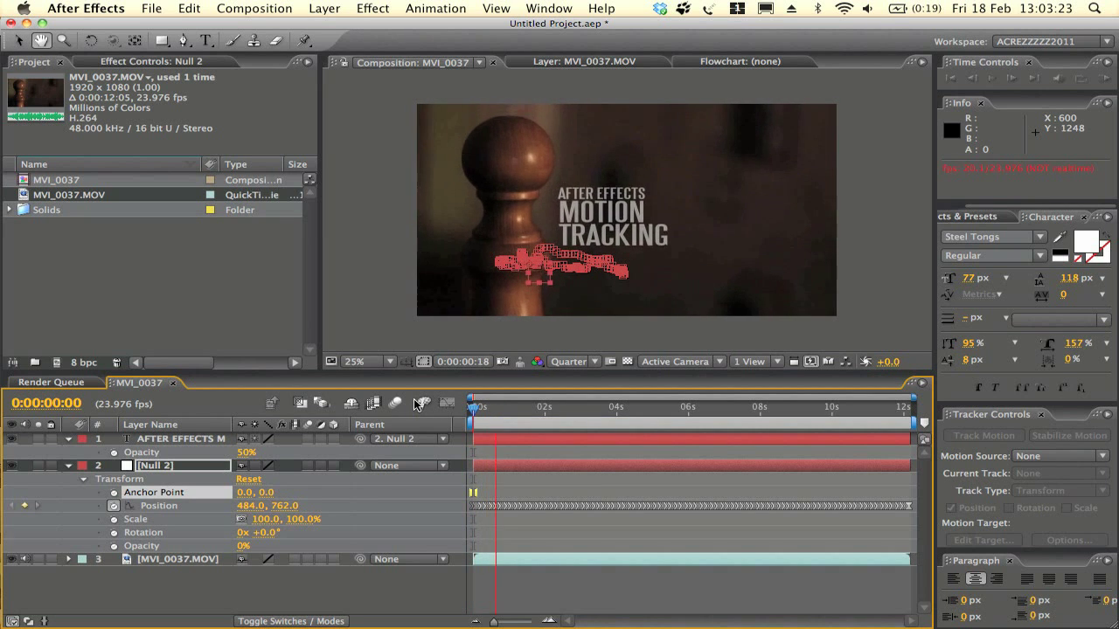